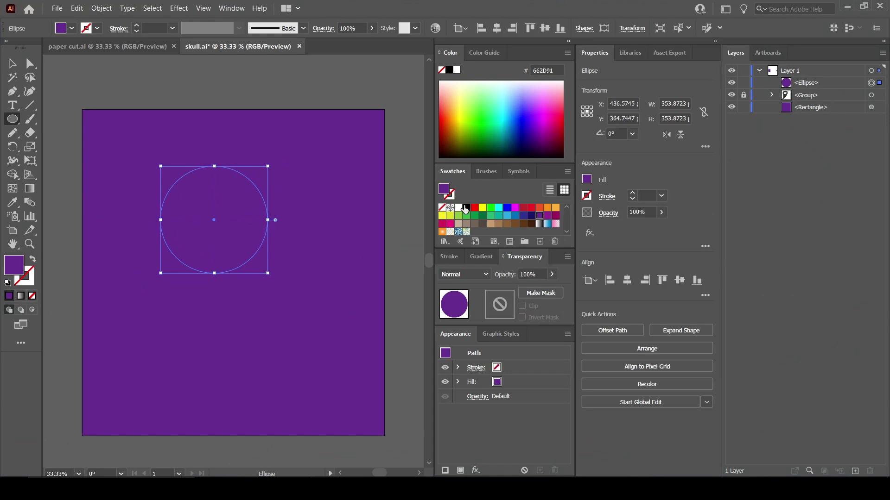
Step: Fill the circle white and pull its bottom anchor point upward to form a skull dome
{"action": "left_click", "coordinate": [459, 208]}
{"action": "left_click", "coordinate": [30, 63]}
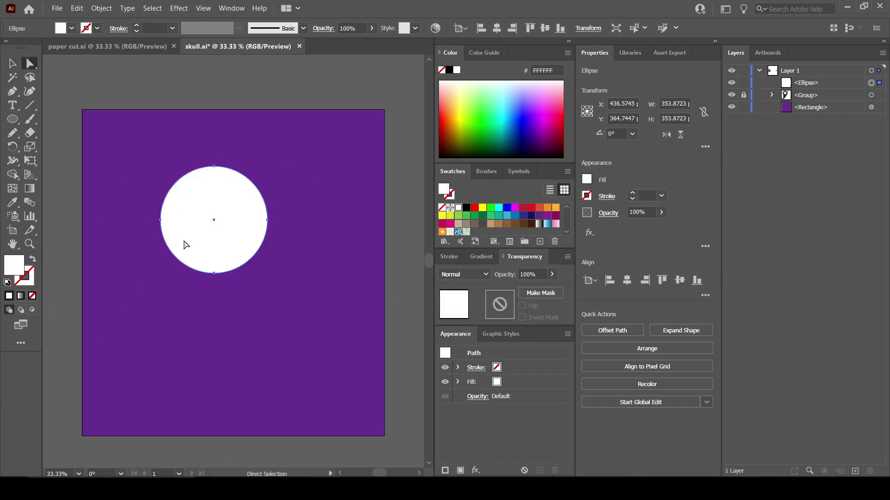
{"action": "left_click_drag", "start_coordinate": [212, 290], "coordinate": [256, 237]}
{"action": "key", "text": "ctrl+z"}
Step: Lock the background rectangle and reposition the white dome near the upper centre of the artboard
{"action": "left_click", "coordinate": [743, 107]}
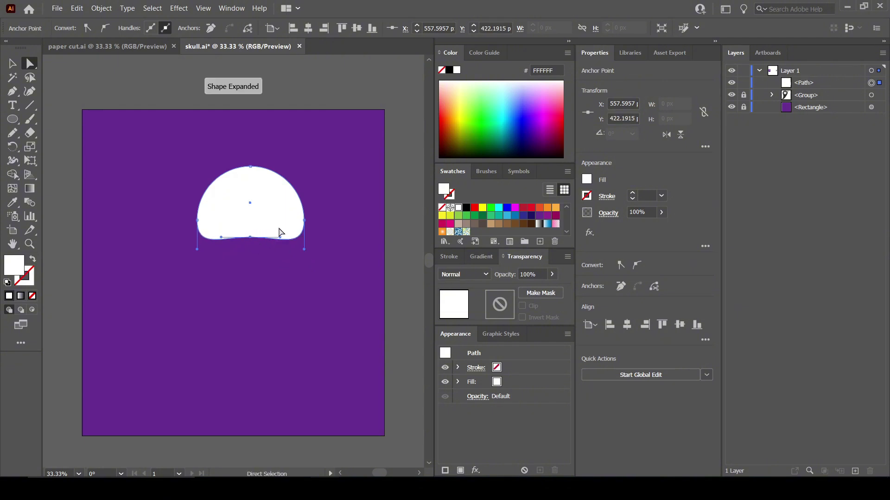
{"action": "left_click", "coordinate": [12, 63]}
{"action": "mouse_move", "coordinate": [269, 215]}
{"action": "left_mouse_down"}
{"action": "mouse_move", "coordinate": [250, 216]}
{"action": "mouse_move", "coordinate": [250, 229]}
{"action": "mouse_move", "coordinate": [264, 228]}
{"action": "left_mouse_up"}
{"action": "left_click", "coordinate": [318, 213]}
Step: Draw a rounded-rectangle tooth about 96 px tall overlapping the dome's lower edge, and duplicate it into a row of four evenly distributed teeth
{"action": "right_click", "coordinate": [13, 119]}
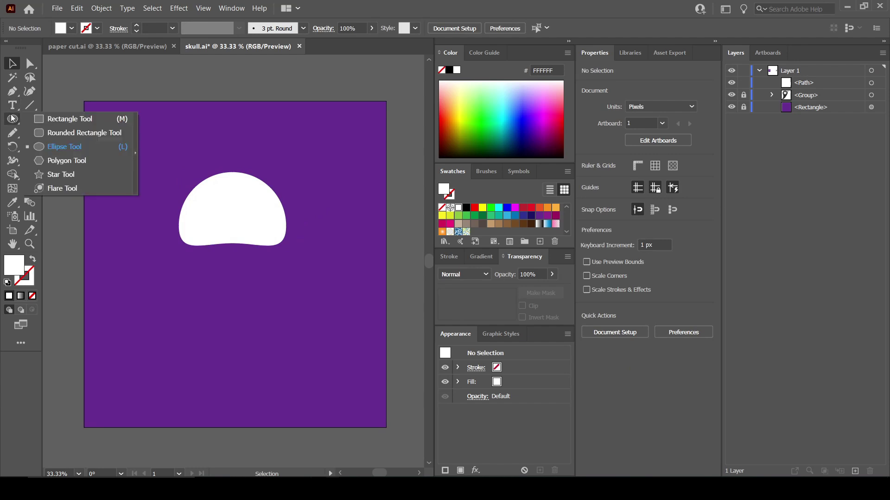
{"action": "left_click", "coordinate": [77, 133]}
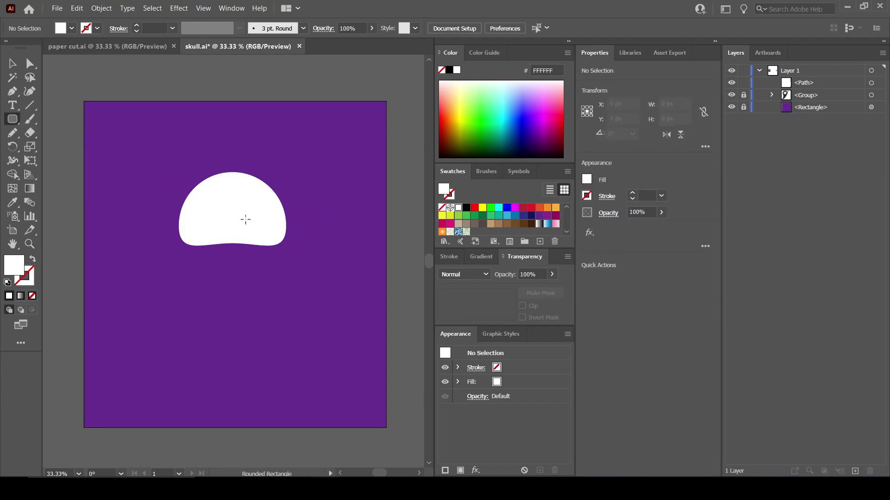
{"action": "left_click_drag", "start_coordinate": [262, 235], "coordinate": [207, 252]}
{"action": "key", "text": "v"}
{"action": "left_click", "coordinate": [236, 252], "text": "shift"}
{"action": "left_click", "coordinate": [263, 256]}
{"action": "left_click", "coordinate": [287, 262]}
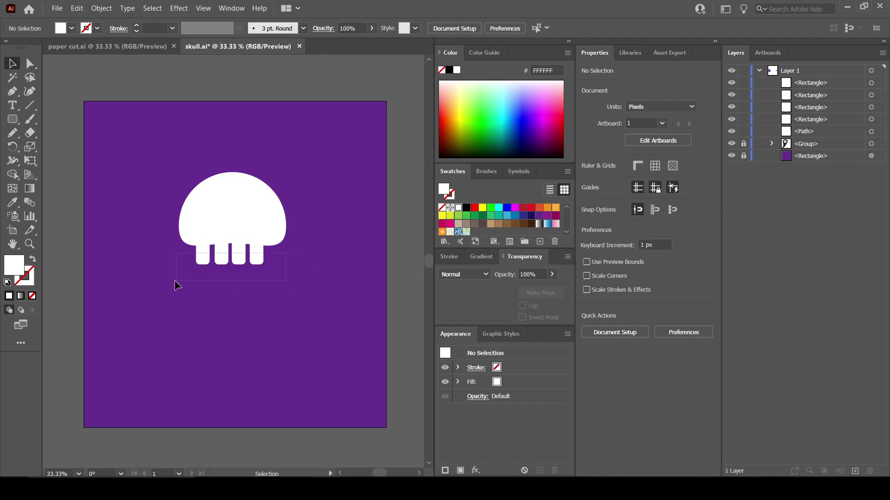
{"action": "left_click_drag", "start_coordinate": [174, 280], "coordinate": [174, 280]}
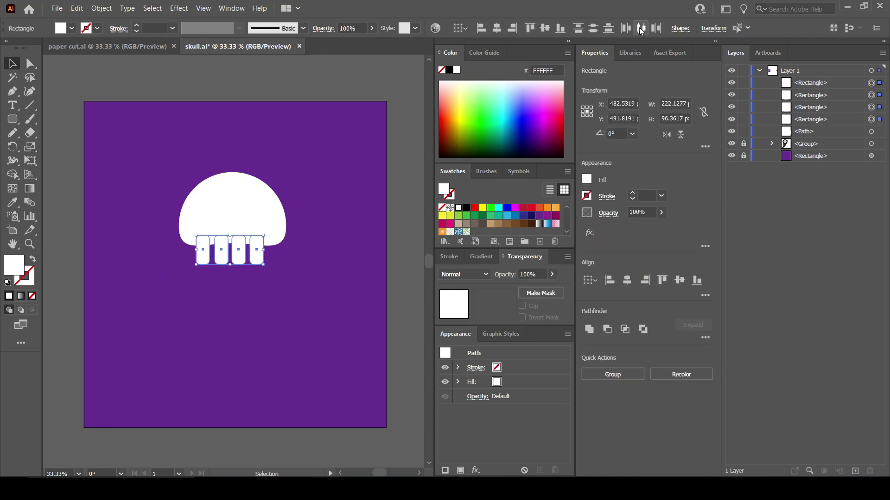
{"action": "left_click", "coordinate": [278, 310]}
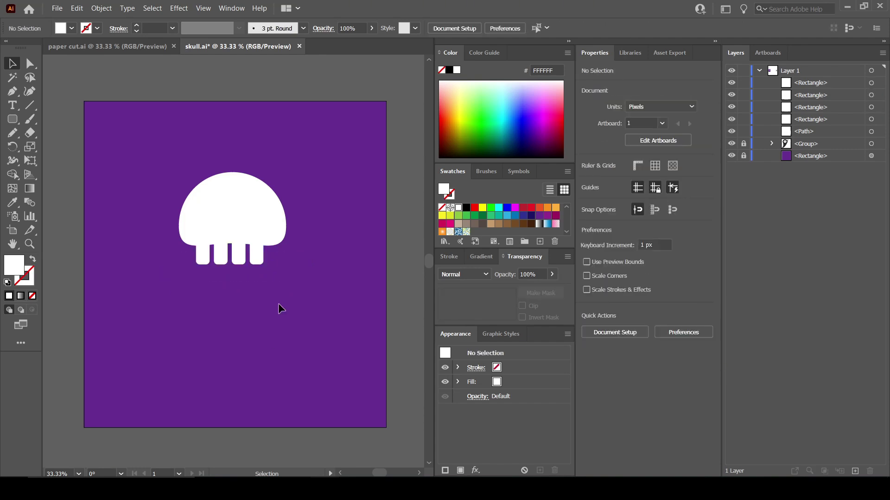
Step: Delete the leftmost tooth and centre the remaining three teeth under the dome
{"action": "left_click", "coordinate": [203, 254]}
{"action": "key", "text": "Delete"}
{"action": "left_click", "coordinate": [209, 288]}
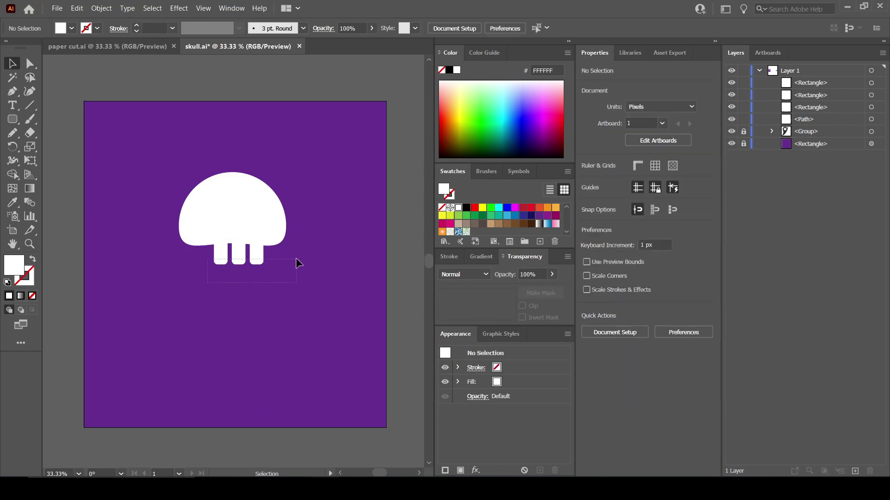
{"action": "left_click_drag", "start_coordinate": [296, 259], "coordinate": [297, 259]}
{"action": "left_click_drag", "start_coordinate": [238, 257], "coordinate": [235, 262]}
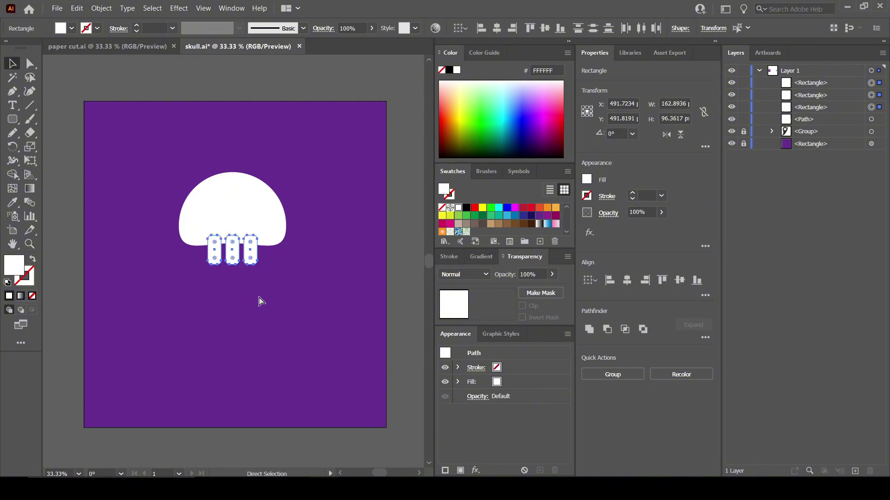
Step: Merge the tooth portions overlapping the dome into the dome with the Shape Builder, keeping the lower tooth parts separate
{"action": "key", "text": "ctrl+equal"}
{"action": "scroll", "coordinate": [266, 313], "scroll_direction": "up", "scroll_amount": 1}
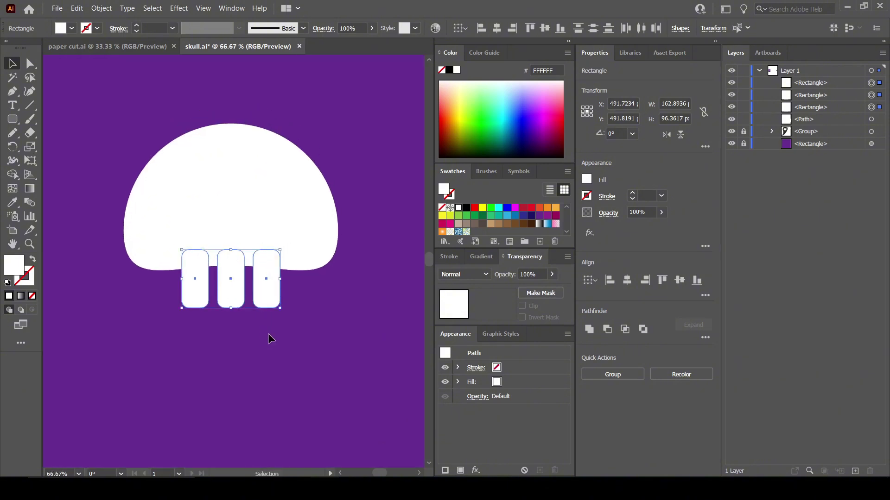
{"action": "left_click", "coordinate": [287, 218], "text": "shift"}
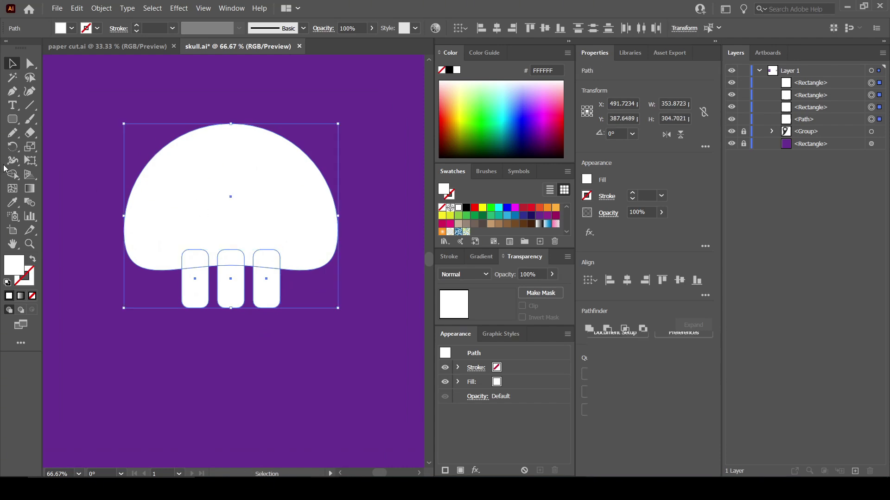
{"action": "key", "text": "shift+m"}
{"action": "left_click_drag", "start_coordinate": [305, 254], "coordinate": [193, 258]}
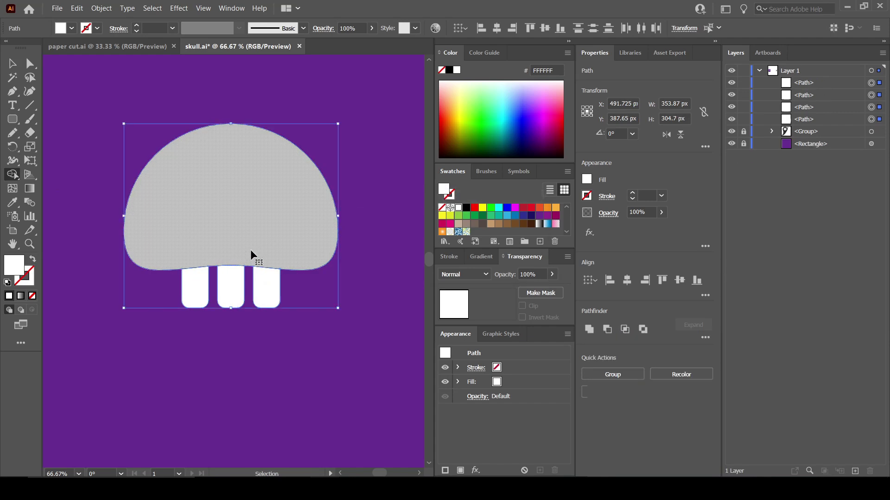
{"action": "key", "text": "ctrl+z"}
{"action": "mouse_move", "coordinate": [293, 250]}
{"action": "left_mouse_down"}
{"action": "mouse_move", "coordinate": [263, 261]}
{"action": "mouse_move", "coordinate": [193, 258]}
{"action": "left_mouse_up"}
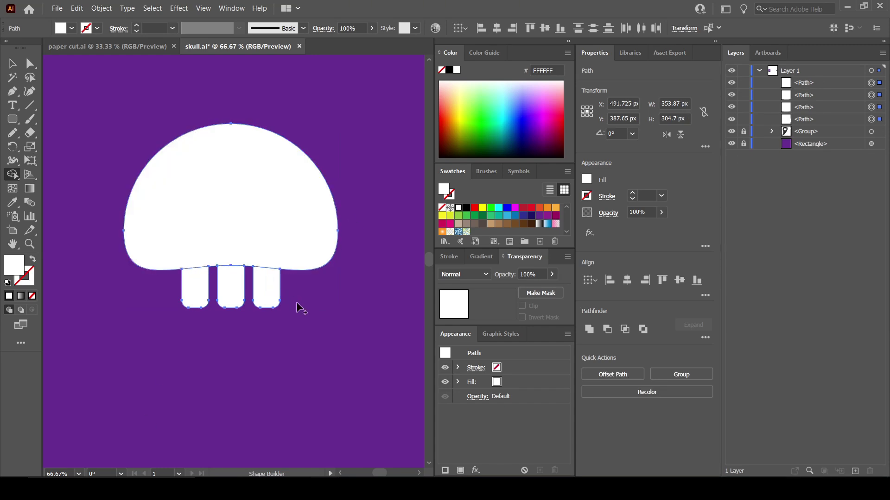
{"action": "left_click", "coordinate": [13, 63]}
{"action": "left_click", "coordinate": [206, 348]}
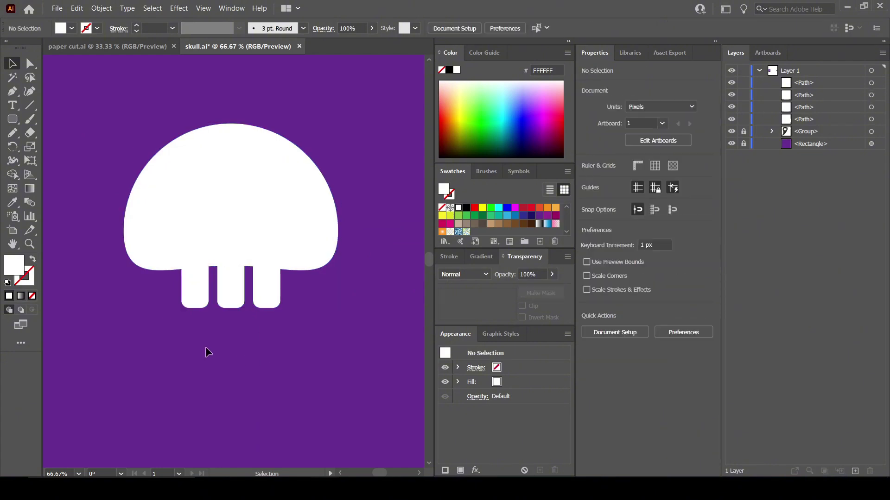
Step: Move the three teeth straight down slightly to leave a narrow gap below the dome
{"action": "left_click_drag", "start_coordinate": [252, 307], "coordinate": [273, 292]}
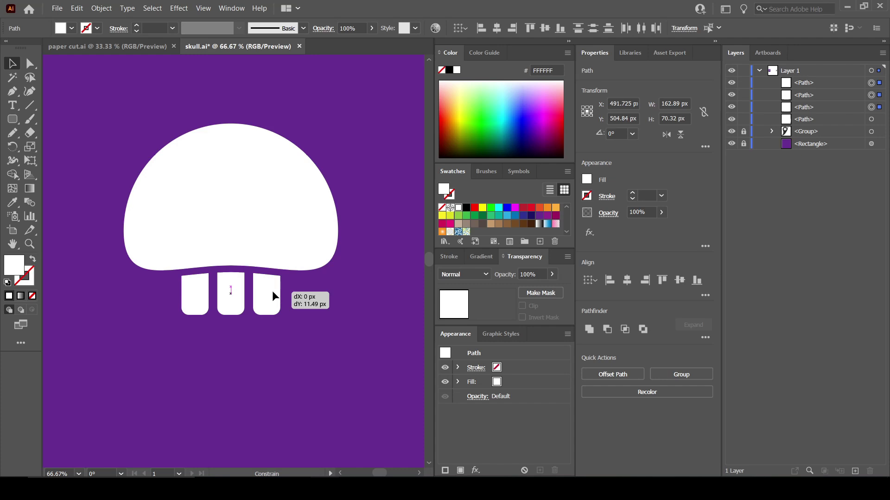
{"action": "left_click_drag", "start_coordinate": [271, 290], "coordinate": [271, 289]}
{"action": "left_click", "coordinate": [311, 285]}
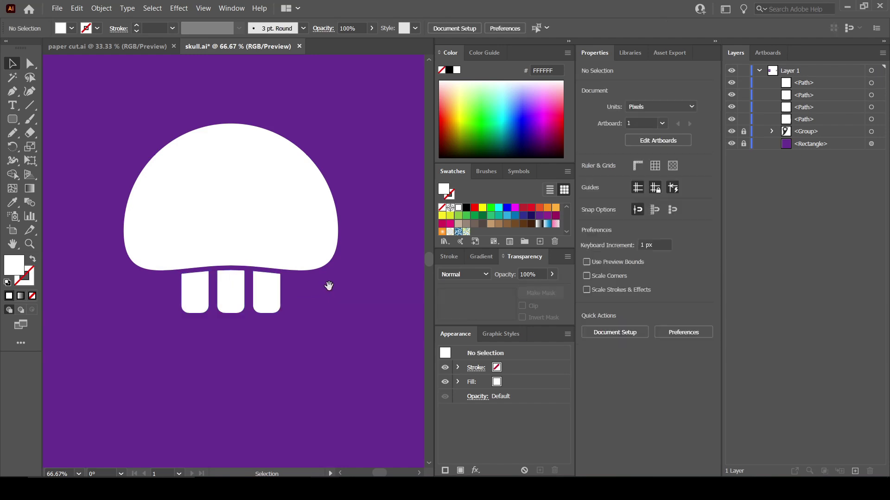
Step: Draw an eye circle about 64 px wide on the right half of the dome and fill it with dark grey 2B2B2B
{"action": "left_click_drag", "start_coordinate": [329, 286], "coordinate": [322, 301]}
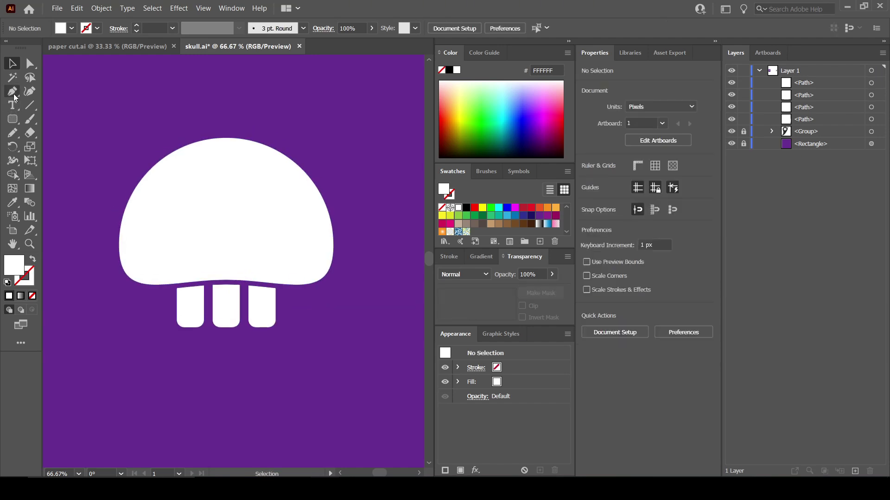
{"action": "left_click_drag", "start_coordinate": [13, 119], "coordinate": [69, 148]}
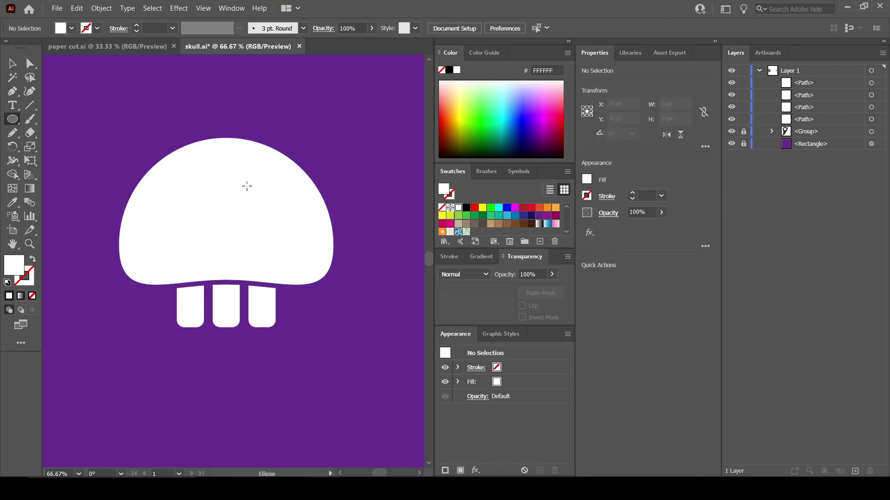
{"action": "left_click_drag", "start_coordinate": [287, 194], "coordinate": [252, 231]}
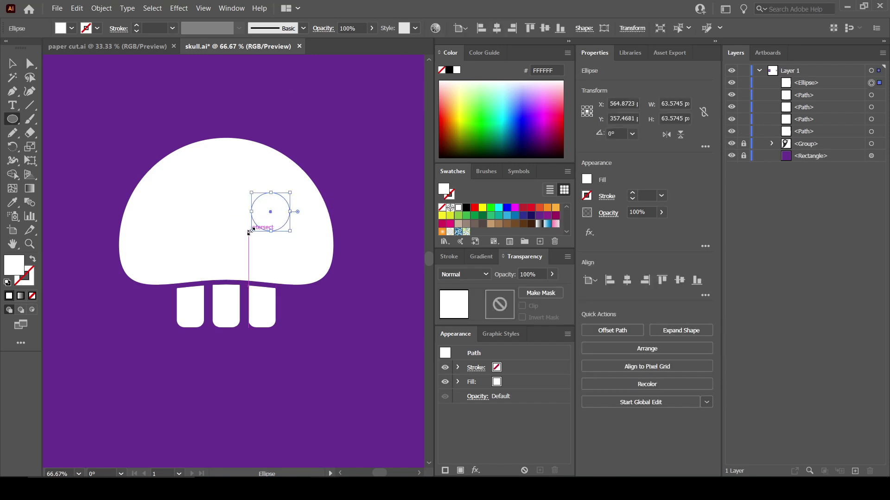
{"action": "double_click", "coordinate": [14, 265]}
{"action": "type", "text": "212121"}
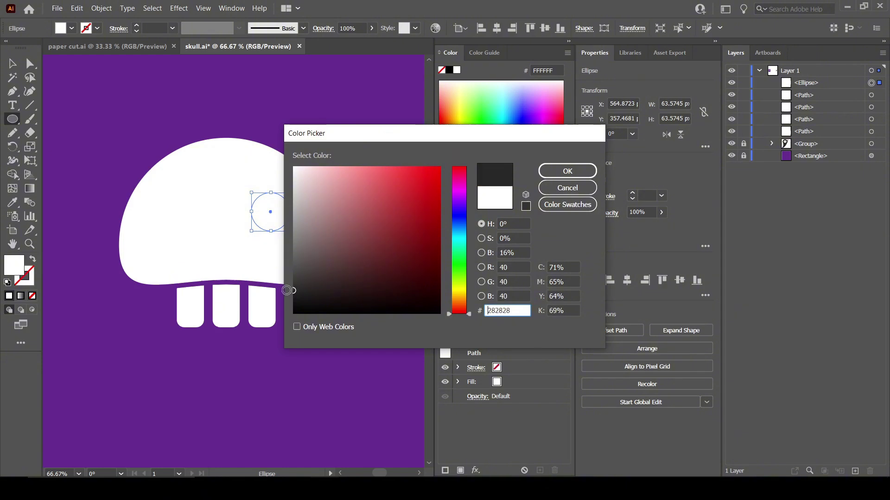
{"action": "left_click_drag", "start_coordinate": [278, 295], "coordinate": [276, 289]}
{"action": "left_click", "coordinate": [568, 171]}
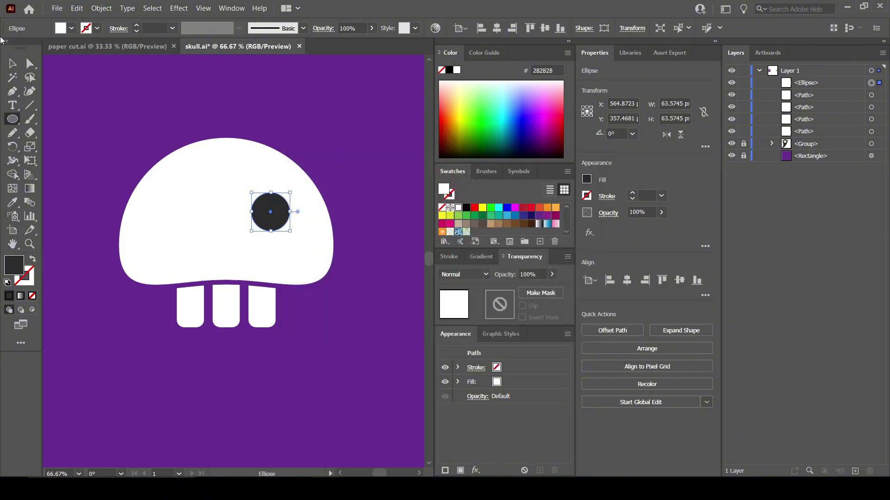
Step: Duplicate the eye circle horizontally onto the left half of the skull and centre the pair on the dome
{"action": "key", "text": "v"}
{"action": "left_click", "coordinate": [304, 160]}
{"action": "left_click_drag", "start_coordinate": [274, 222], "coordinate": [196, 221]}
{"action": "left_click", "coordinate": [274, 218], "text": "shift"}
{"action": "left_click_drag", "start_coordinate": [274, 218], "coordinate": [272, 215]}
{"action": "left_click", "coordinate": [324, 121]}
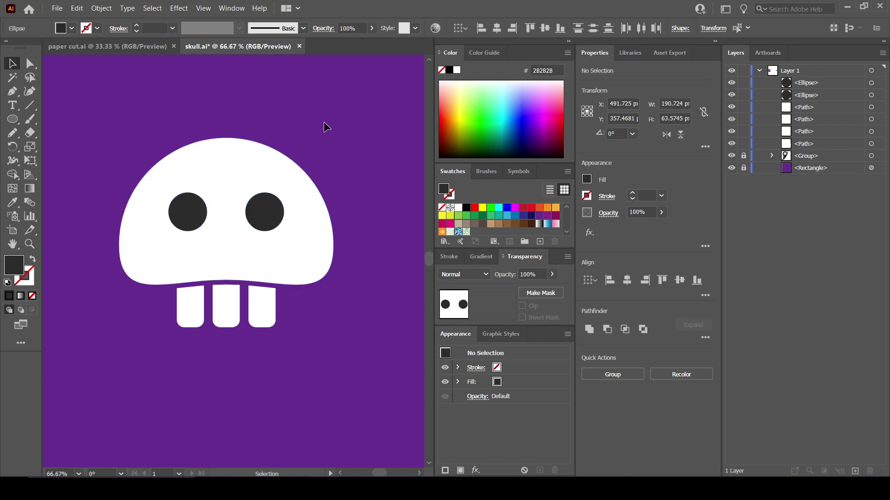
Step: Draw a star and reshape it into a dark chevron nose about 35 by 22 px, centred below the eyes
{"action": "left_click", "coordinate": [13, 120]}
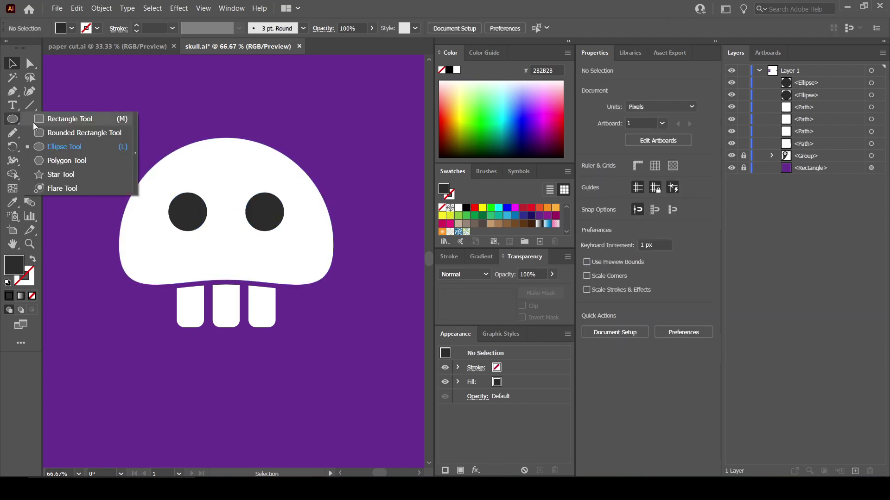
{"action": "left_click", "coordinate": [52, 174]}
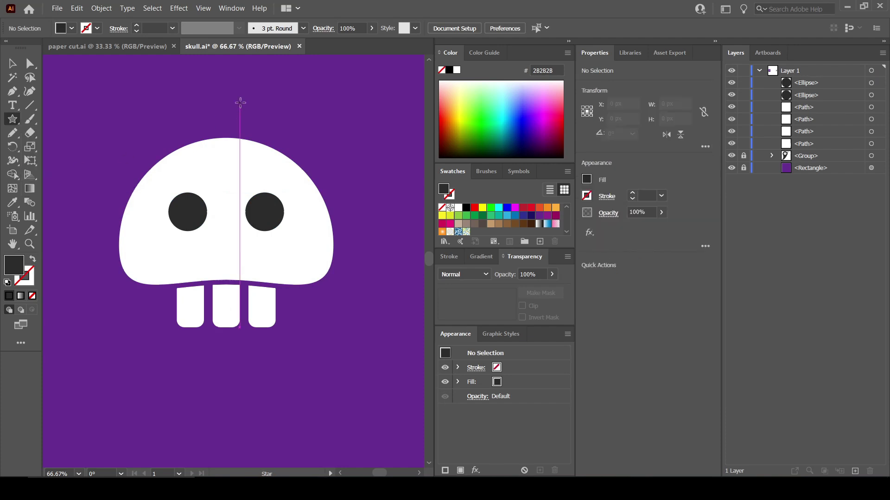
{"action": "left_click_drag", "start_coordinate": [239, 101], "coordinate": [231, 248]}
{"action": "left_click", "coordinate": [30, 64]}
{"action": "left_click", "coordinate": [12, 64]}
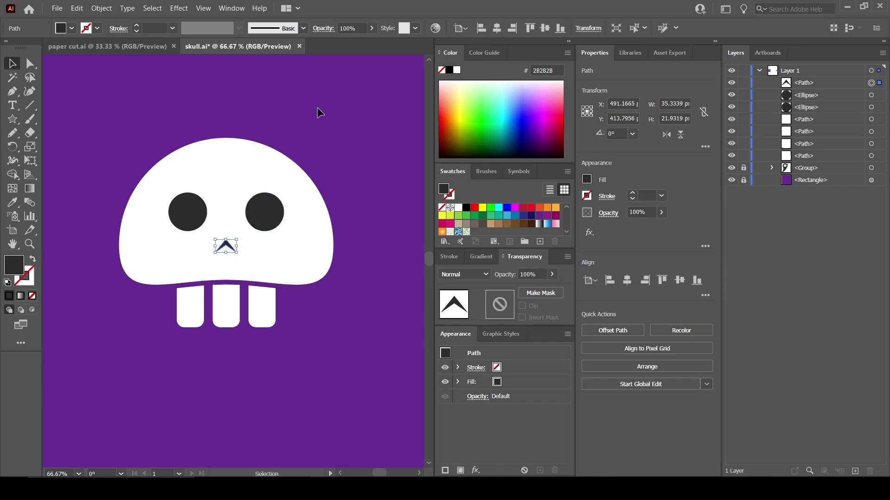
{"action": "left_click", "coordinate": [317, 107]}
Step: Duplicate both eye circles slightly downward and place the copies behind the original eyes in the layer order
{"action": "left_click_drag", "start_coordinate": [311, 111], "coordinate": [310, 132]}
{"action": "left_click", "coordinate": [274, 235]}
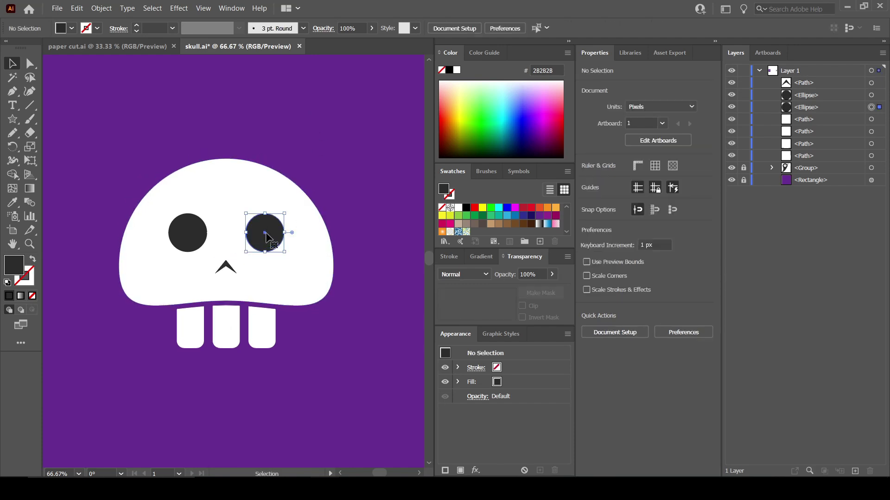
{"action": "left_click", "coordinate": [191, 231], "text": "shift"}
{"action": "left_click_drag", "start_coordinate": [263, 235], "coordinate": [263, 241]}
{"action": "left_click_drag", "start_coordinate": [810, 108], "coordinate": [813, 138]}
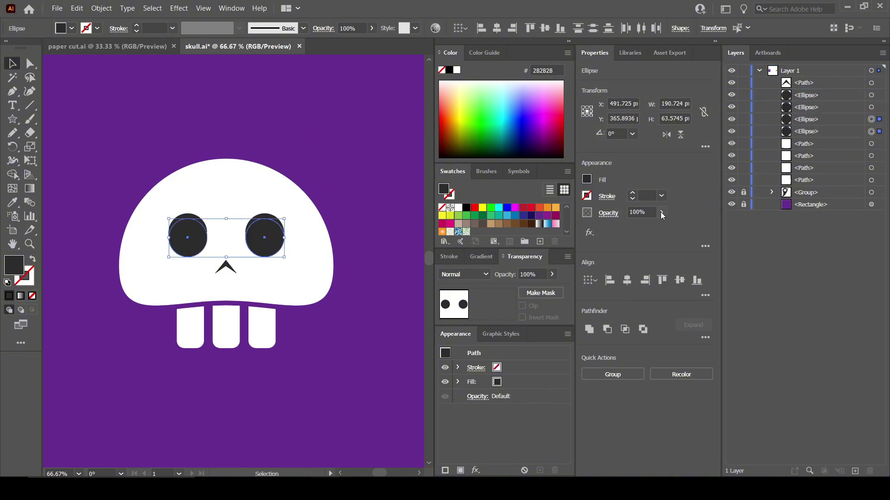
Step: Set the opacity of the two eye copies to 14% to form soft shadows
{"action": "left_click", "coordinate": [662, 212]}
{"action": "left_click_drag", "start_coordinate": [661, 226], "coordinate": [622, 229]}
{"action": "left_click", "coordinate": [359, 153]}
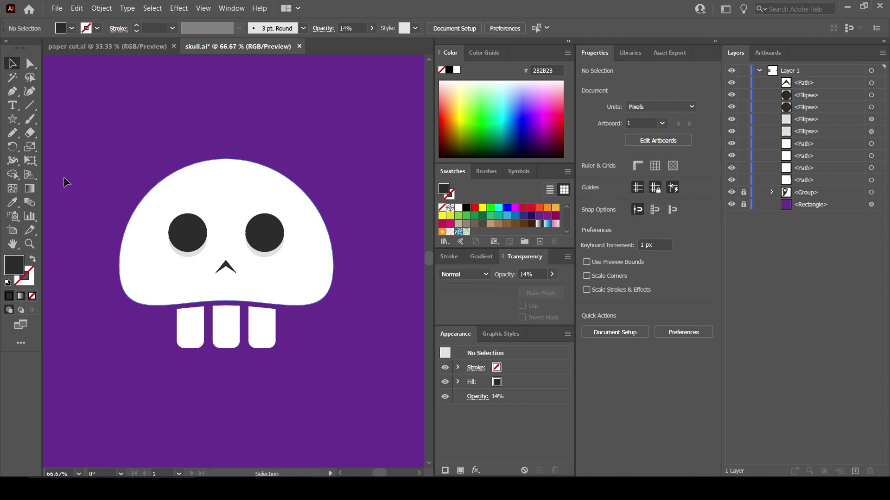
Step: Draw a closed dark shape with the Pen tool, curving inside the dome's right edge and extending beyond the skull
{"action": "left_click", "coordinate": [12, 92]}
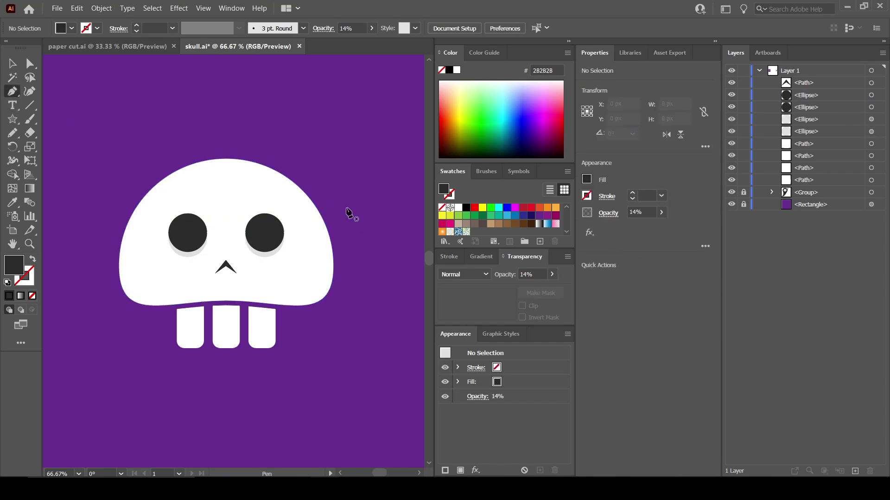
{"action": "left_click", "coordinate": [295, 184]}
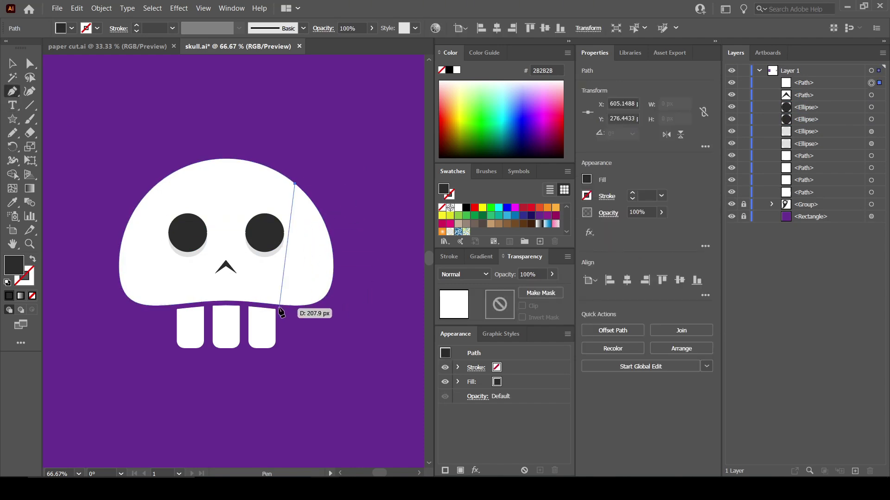
{"action": "left_click_drag", "start_coordinate": [279, 305], "coordinate": [193, 313]}
{"action": "left_click", "coordinate": [359, 344]}
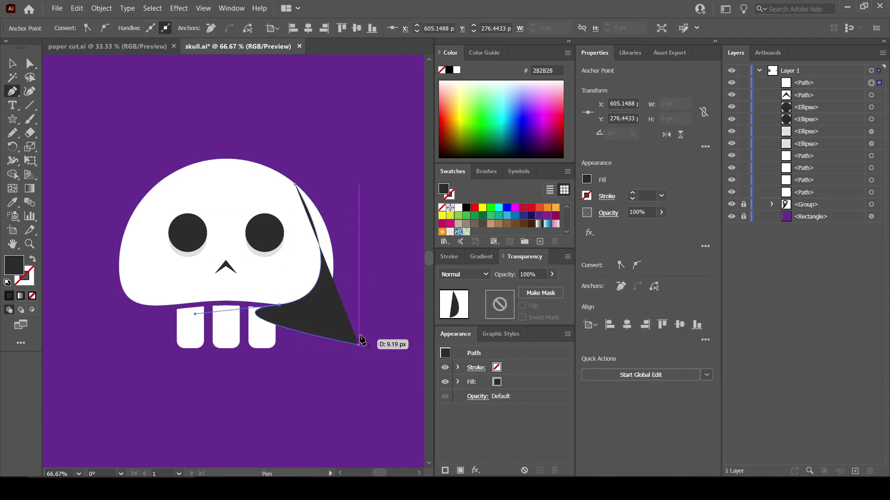
{"action": "left_click", "coordinate": [382, 218]}
{"action": "left_click", "coordinate": [348, 160]}
{"action": "left_click", "coordinate": [294, 184]}
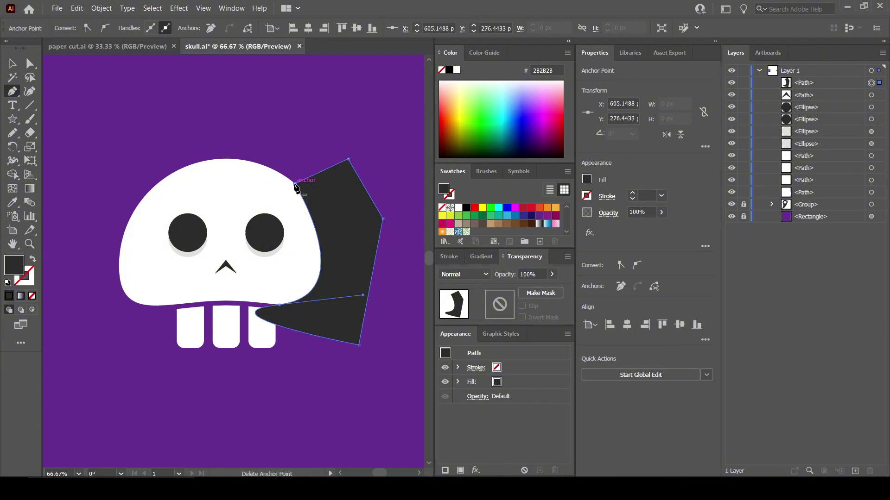
Step: Trim away the part of the dark shape outside the dome with the Shape Builder, leaving a crescent along the right edge
{"action": "key", "text": "v"}
{"action": "left_click", "coordinate": [288, 198], "text": "shift"}
{"action": "left_click", "coordinate": [12, 174]}
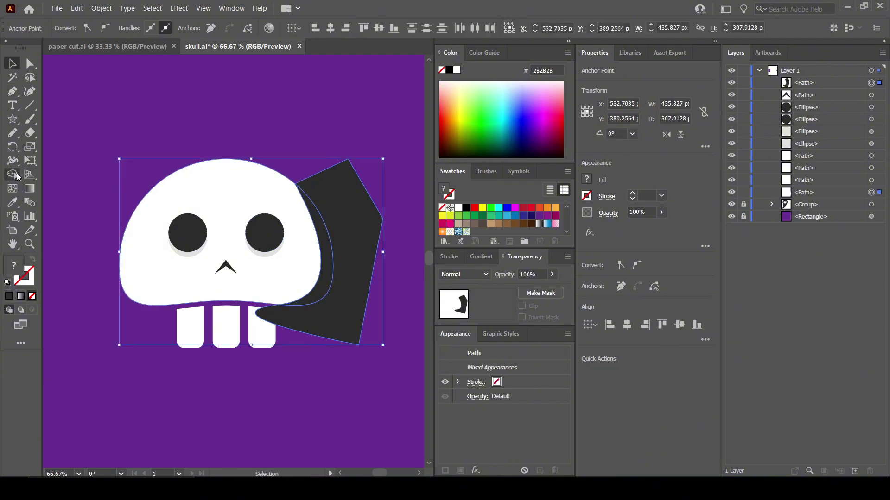
{"action": "left_click", "coordinate": [353, 185], "text": "alt"}
{"action": "key", "text": "v"}
{"action": "left_click", "coordinate": [258, 99]}
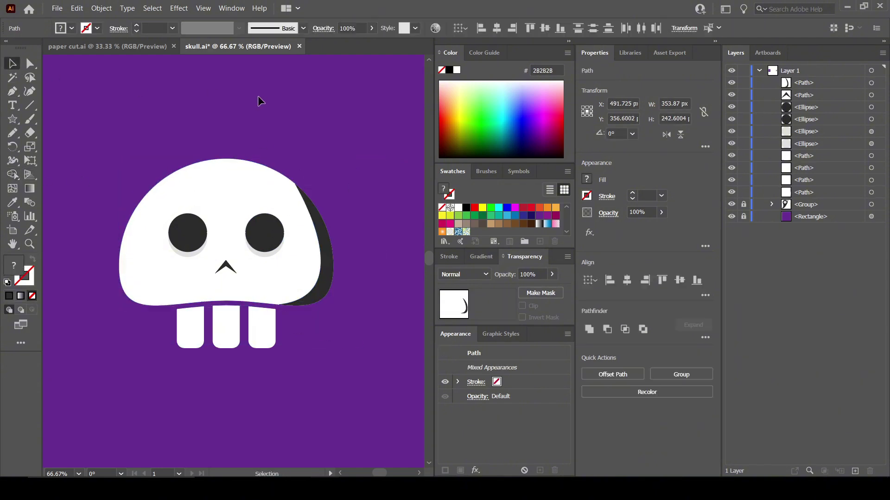
Step: Set the opacity of the crescent along the dome's right edge to 9%
{"action": "left_click", "coordinate": [326, 223]}
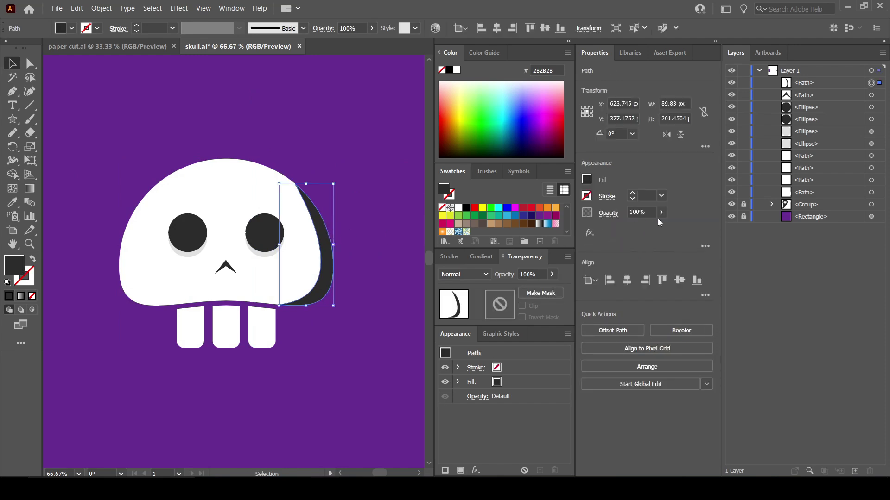
{"action": "left_click", "coordinate": [661, 212]}
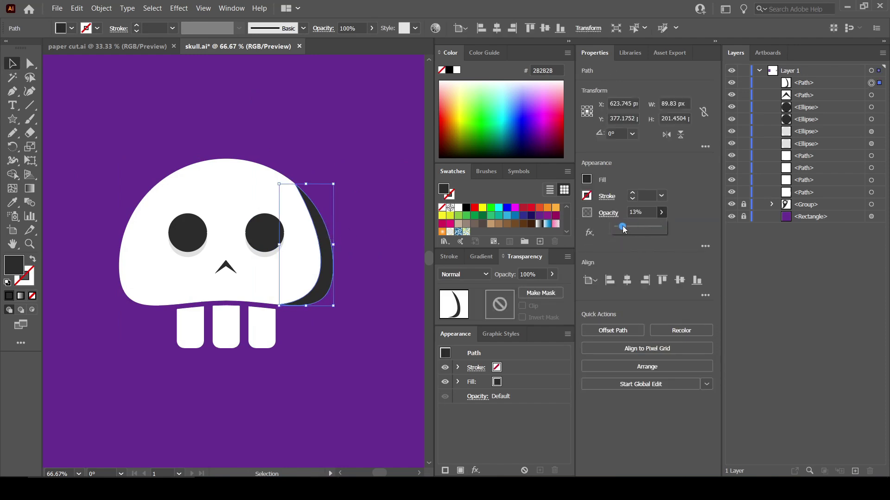
{"action": "left_click", "coordinate": [357, 147]}
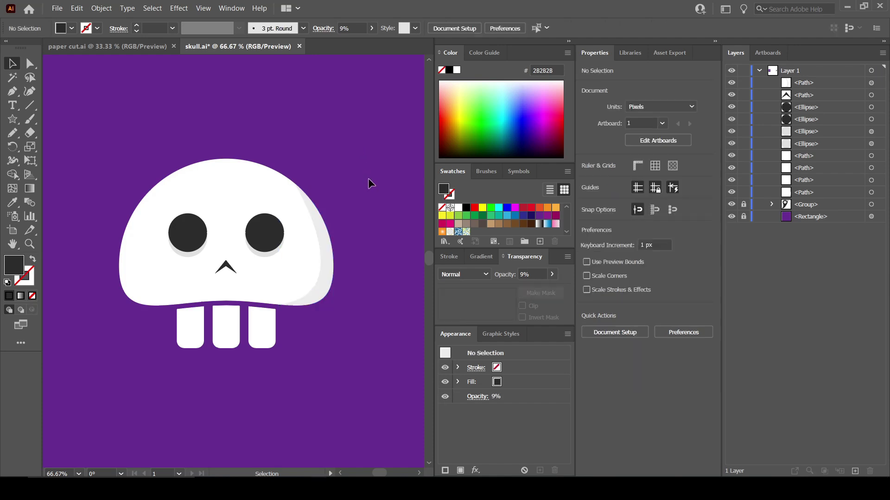
Step: Duplicate the three teeth together and offset the copies slightly up and to the left of the originals
{"action": "left_click_drag", "start_coordinate": [369, 180], "coordinate": [385, 180]}
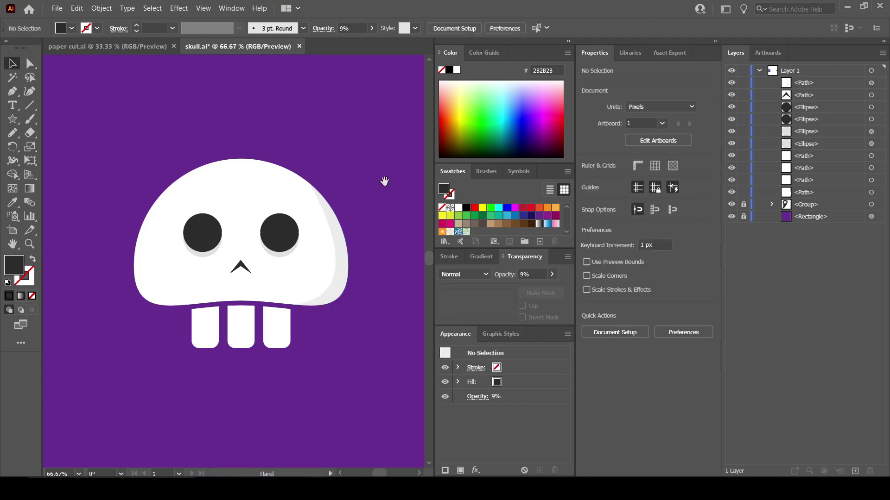
{"action": "left_click", "coordinate": [286, 319]}
{"action": "left_click", "coordinate": [246, 324], "text": "shift"}
{"action": "left_click", "coordinate": [208, 330], "text": "shift"}
{"action": "left_click_drag", "start_coordinate": [243, 335], "coordinate": [239, 331]}
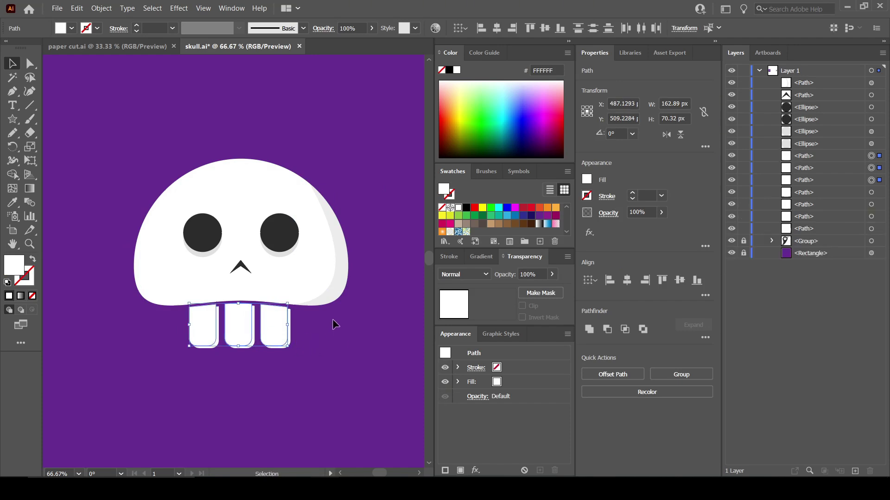
Step: Trim away the parts of the tooth copies that stick out beyond the original teeth with the Shape Builder
{"action": "left_click_drag", "start_coordinate": [332, 318], "coordinate": [171, 389]}
{"action": "left_click", "coordinate": [13, 176]}
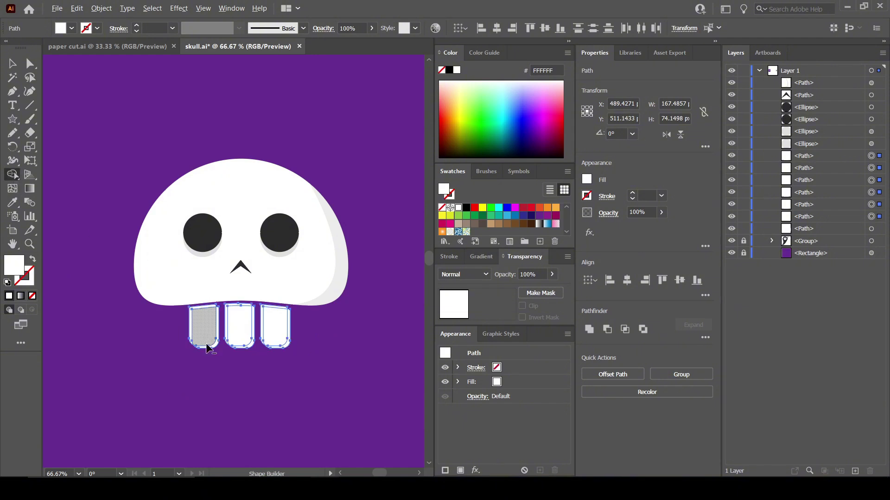
{"action": "left_click", "coordinate": [194, 330]}
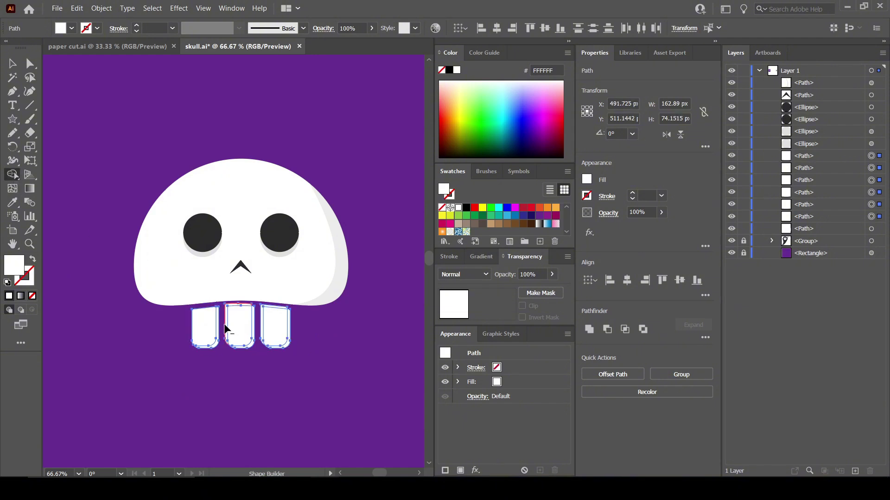
{"action": "left_click", "coordinate": [261, 322], "text": "alt"}
{"action": "left_click", "coordinate": [260, 324]}
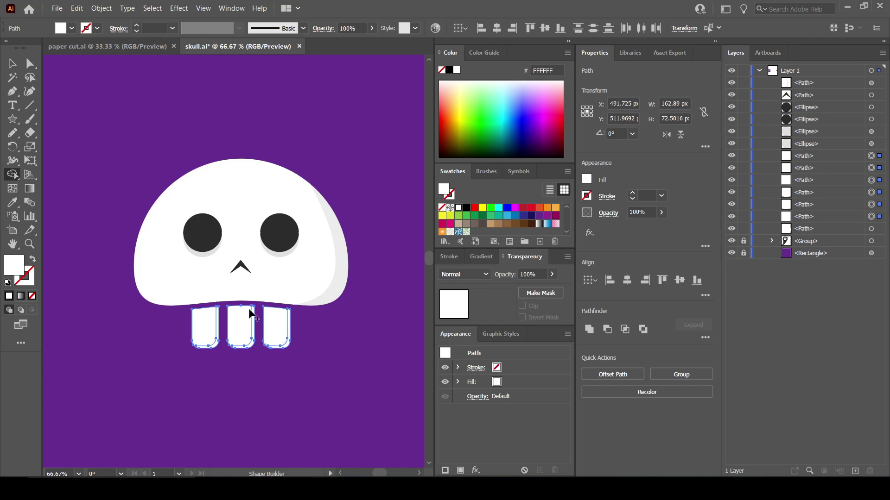
{"action": "left_click", "coordinate": [12, 65]}
{"action": "left_click", "coordinate": [78, 124]}
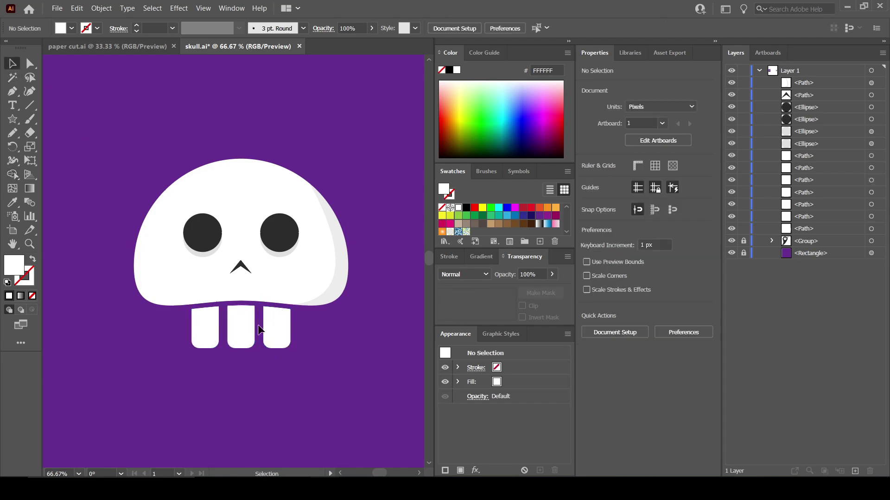
Step: Fill the three original teeth behind the copies with light gray D8D8D8 as edge shading
{"action": "left_click", "coordinate": [291, 345]}
{"action": "left_click", "coordinate": [311, 347]}
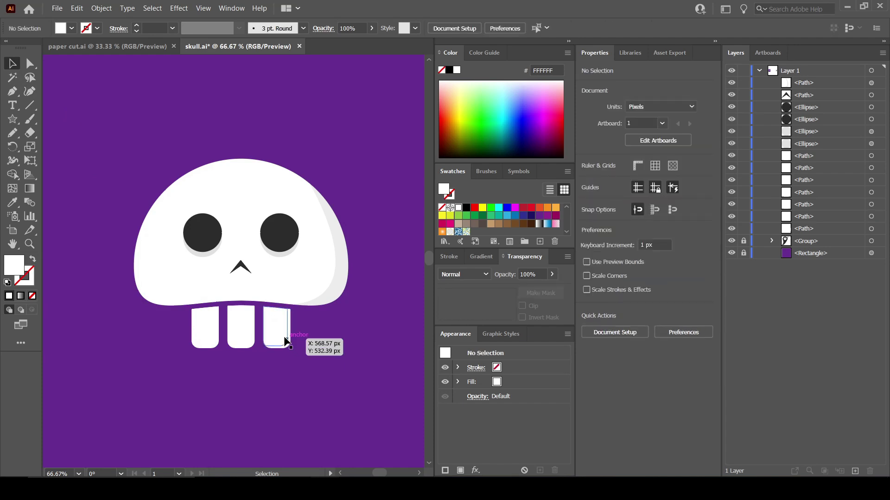
{"action": "left_click", "coordinate": [289, 341]}
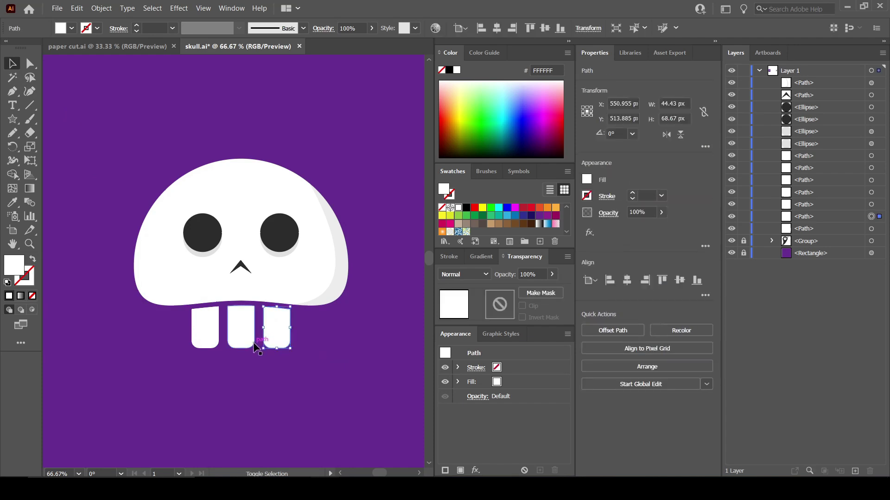
{"action": "left_click", "coordinate": [245, 346], "text": "shift"}
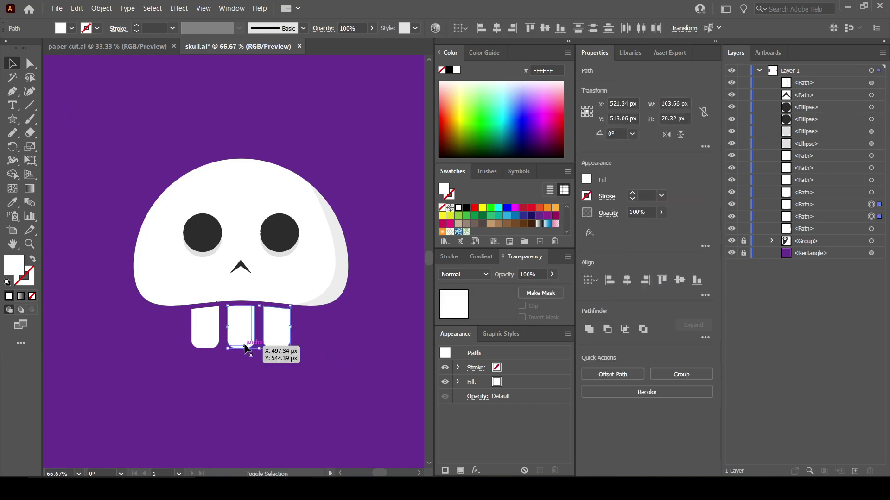
{"action": "left_click", "coordinate": [216, 349], "text": "shift"}
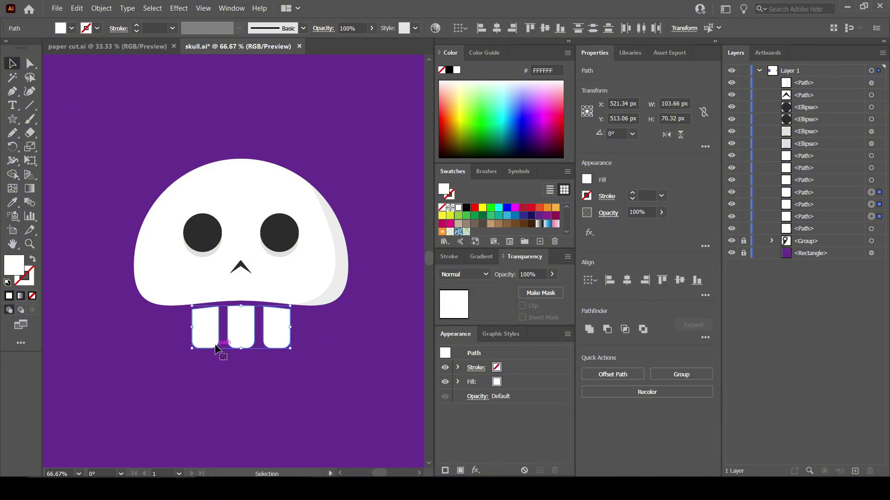
{"action": "double_click", "coordinate": [10, 272]}
{"action": "left_click", "coordinate": [294, 170]}
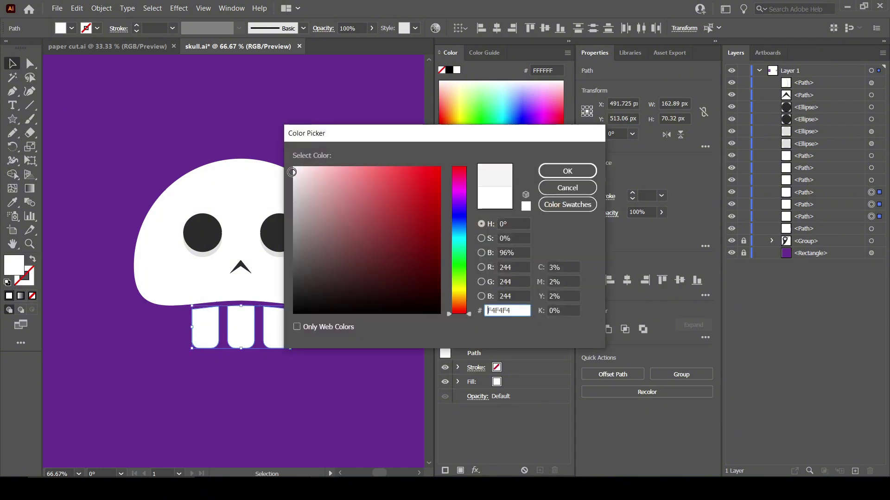
{"action": "left_click_drag", "start_coordinate": [291, 172], "coordinate": [289, 174]}
{"action": "left_click", "coordinate": [556, 171]}
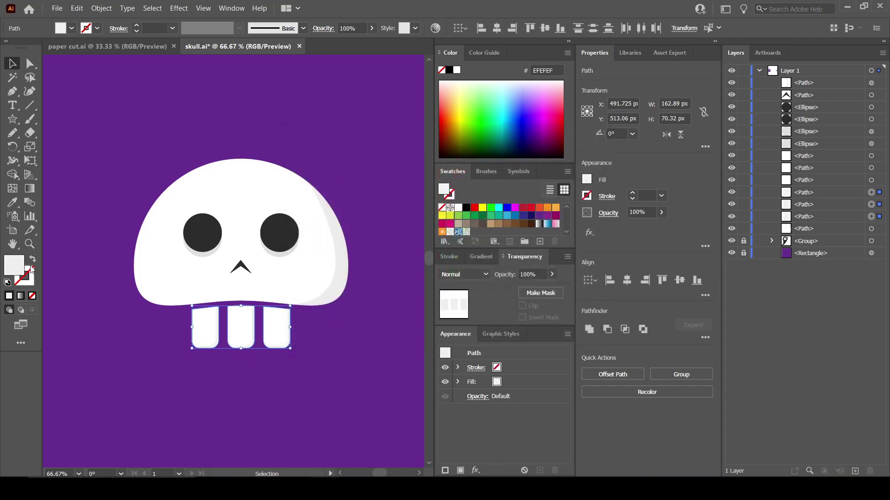
{"action": "double_click", "coordinate": [23, 267]}
{"action": "left_click_drag", "start_coordinate": [291, 182], "coordinate": [293, 188]}
{"action": "left_click", "coordinate": [567, 171]}
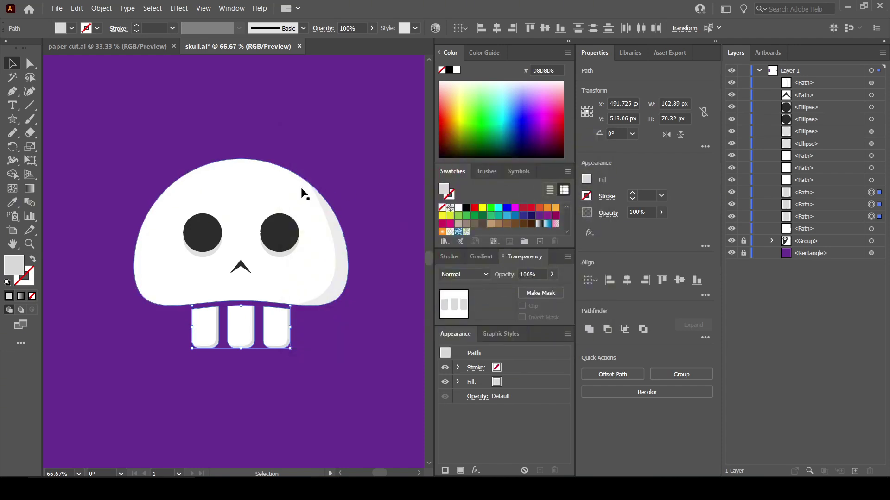
{"action": "left_click", "coordinate": [282, 152]}
Step: Shift both eye shadow circles slightly up and to the right so they peek out at the eyes' lower right
{"action": "key", "text": "space"}
{"action": "left_click_drag", "start_coordinate": [375, 295], "coordinate": [373, 275]}
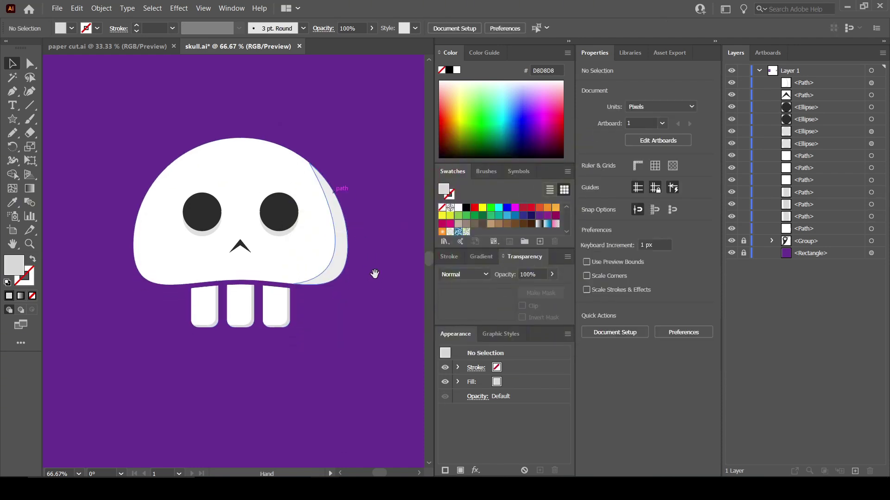
{"action": "left_click", "coordinate": [279, 237]}
{"action": "left_click", "coordinate": [206, 233], "text": "shift"}
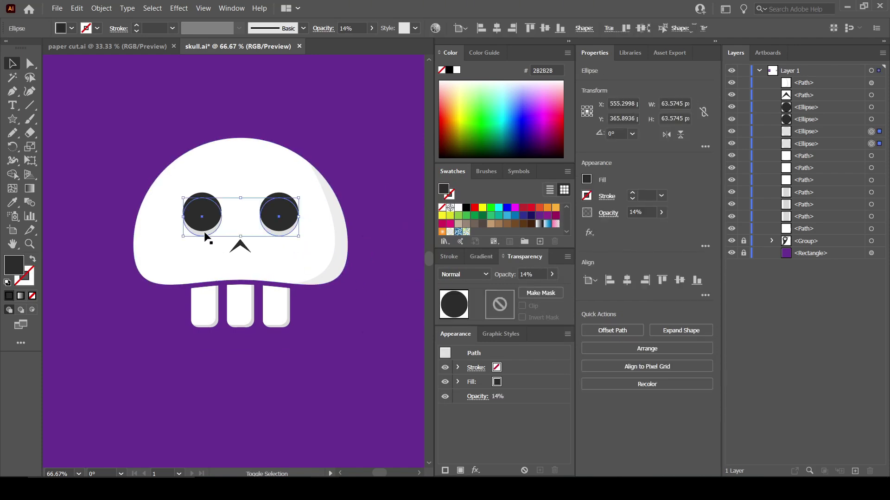
{"action": "left_click_drag", "start_coordinate": [207, 233], "coordinate": [210, 229]}
{"action": "left_click", "coordinate": [210, 229]}
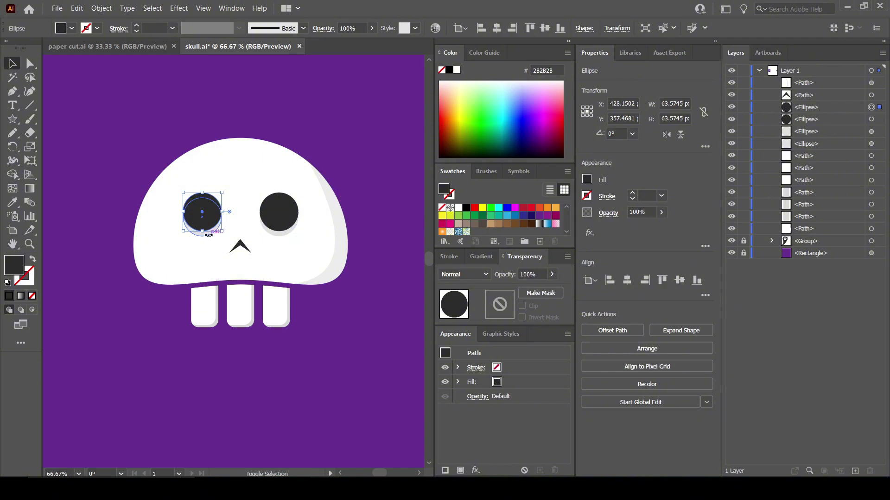
{"action": "left_click", "coordinate": [121, 190]}
{"action": "left_click", "coordinate": [205, 236]}
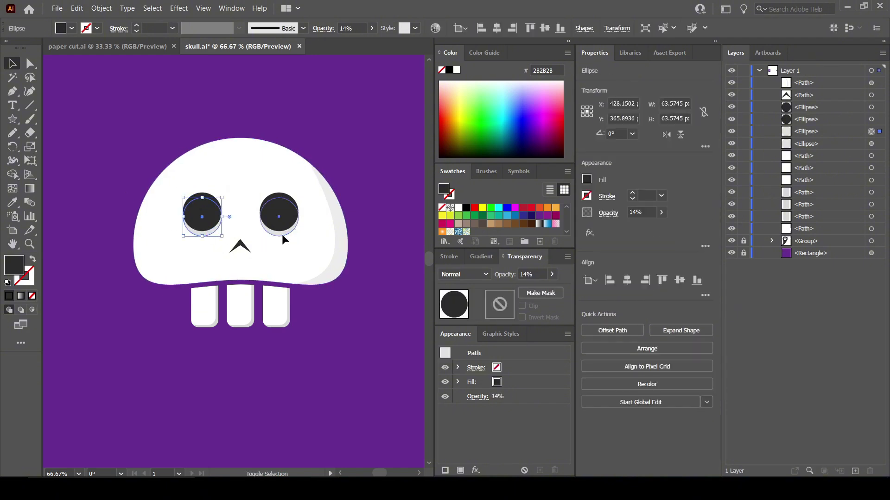
{"action": "left_click", "coordinate": [282, 234], "text": "shift"}
{"action": "left_click_drag", "start_coordinate": [288, 231], "coordinate": [288, 229]}
{"action": "left_click", "coordinate": [369, 135]}
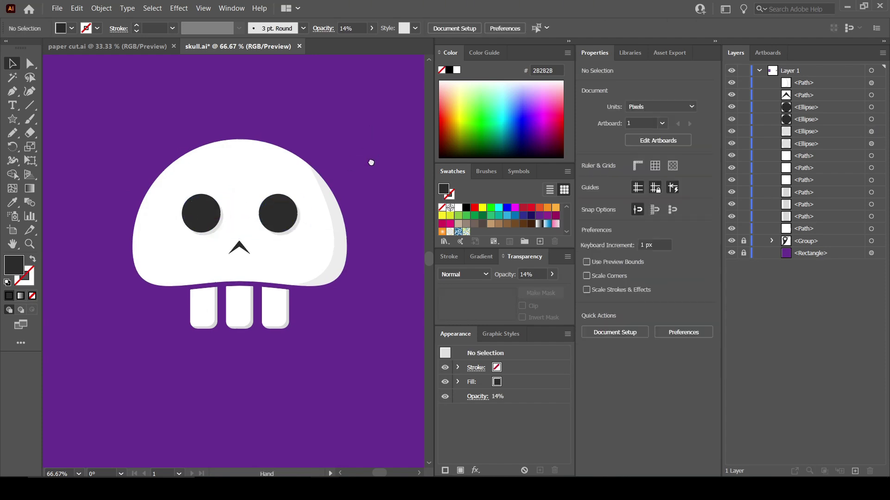
Step: Group all the unlocked skull artwork into one object
{"action": "left_click_drag", "start_coordinate": [369, 163], "coordinate": [366, 175]}
{"action": "key", "text": "ctrl+minus"}
{"action": "key", "text": "ctrl+plus"}
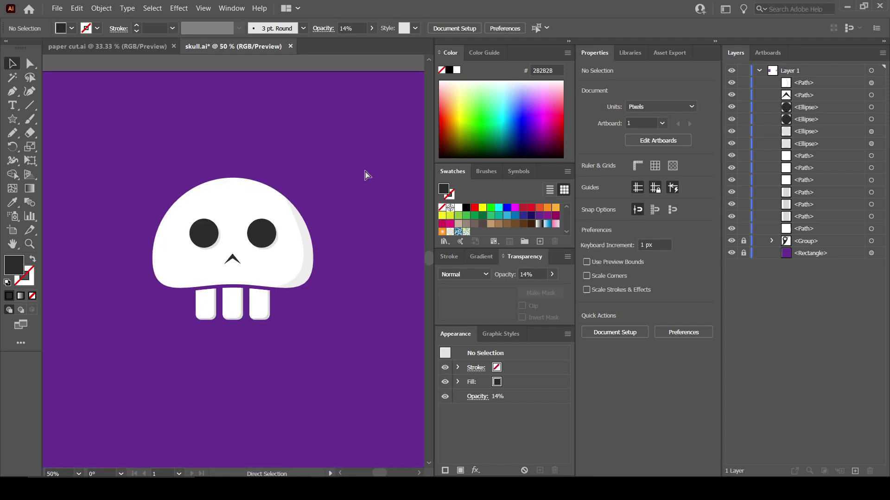
{"action": "key", "text": "ctrl+minus"}
{"action": "key", "text": "ctrl+plus"}
{"action": "key", "text": "ctrl+a"}
{"action": "key", "text": "ctrl+g"}
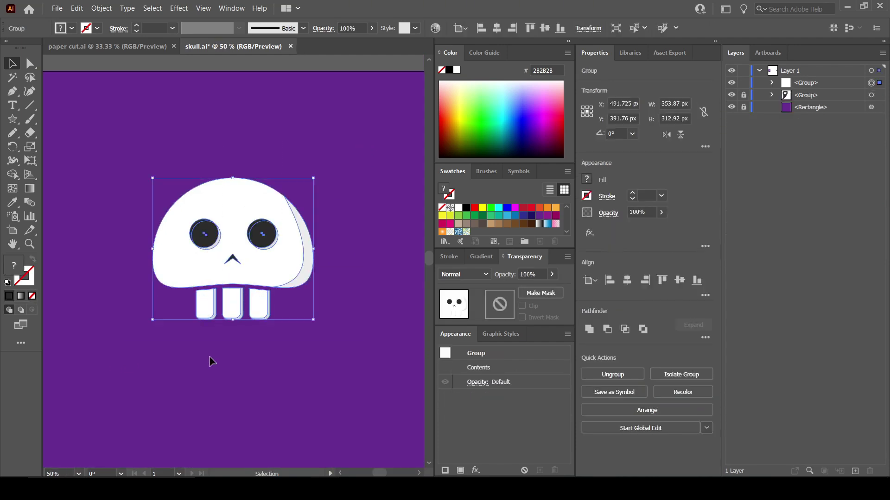
Step: Scale the skull group down proportionally and move it slightly lower on the purple background
{"action": "left_click_drag", "start_coordinate": [236, 324], "coordinate": [236, 281]}
{"action": "left_click_drag", "start_coordinate": [242, 237], "coordinate": [239, 267]}
{"action": "left_click", "coordinate": [336, 310]}
{"action": "left_click_drag", "start_coordinate": [335, 309], "coordinate": [330, 316]}
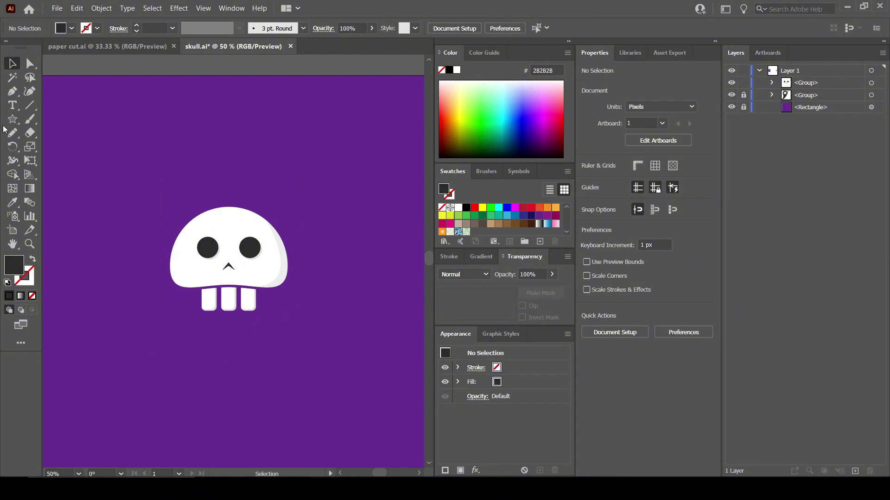
Step: Draw a dark circle around the skull, place it behind the skull group and scale it to about 334 px wide
{"action": "left_click_drag", "start_coordinate": [16, 115], "coordinate": [65, 145]}
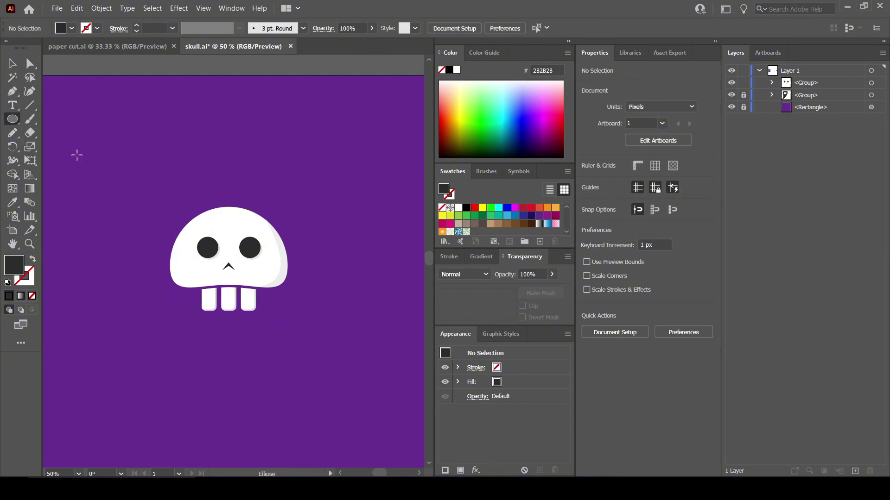
{"action": "mouse_move", "coordinate": [330, 170]}
{"action": "left_mouse_down"}
{"action": "mouse_move", "coordinate": [124, 322]}
{"action": "mouse_move", "coordinate": [130, 338]}
{"action": "mouse_move", "coordinate": [126, 324]}
{"action": "left_mouse_up"}
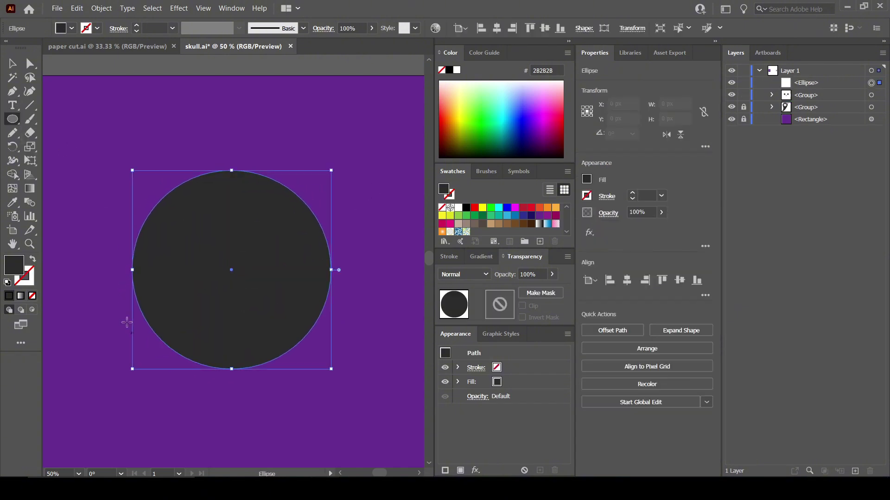
{"action": "left_click", "coordinate": [13, 63]}
{"action": "left_click_drag", "start_coordinate": [802, 88], "coordinate": [813, 106]}
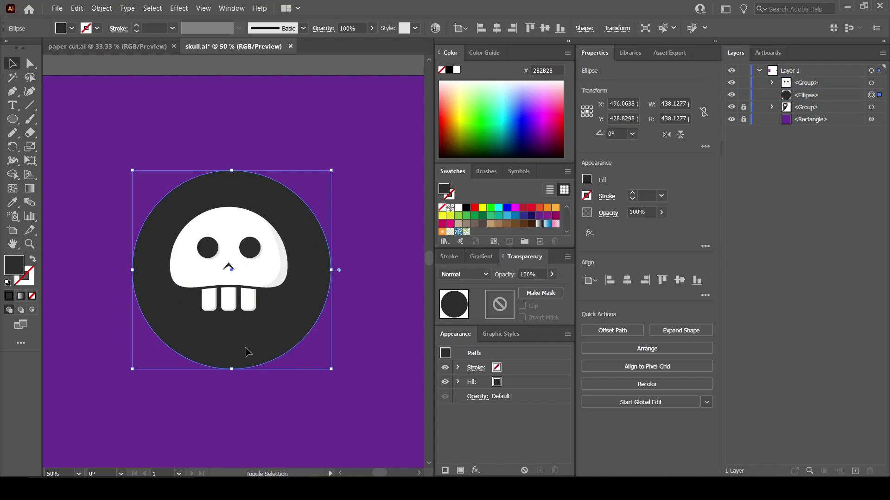
{"action": "left_click_drag", "start_coordinate": [232, 371], "coordinate": [259, 322]}
Step: Convert the dark circle's bottom anchor point to a corner, giving the shape a pointed base
{"action": "left_click", "coordinate": [30, 63]}
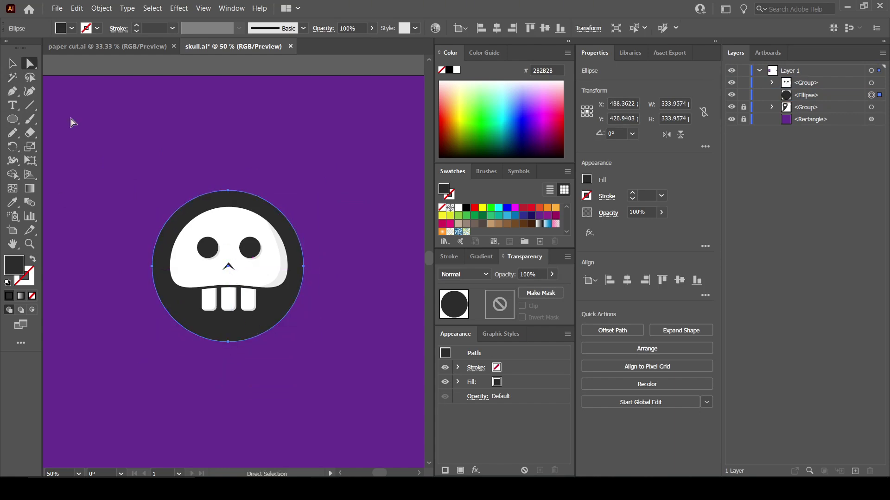
{"action": "left_click", "coordinate": [228, 342]}
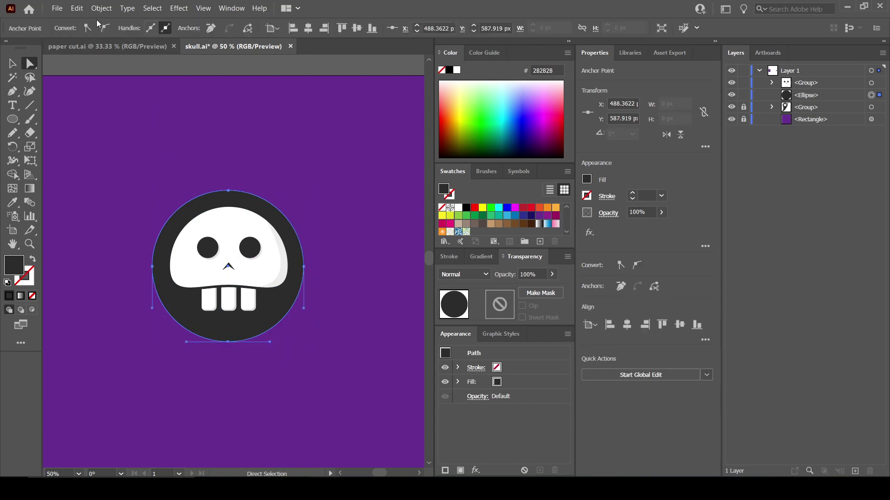
{"action": "left_click", "coordinate": [87, 28]}
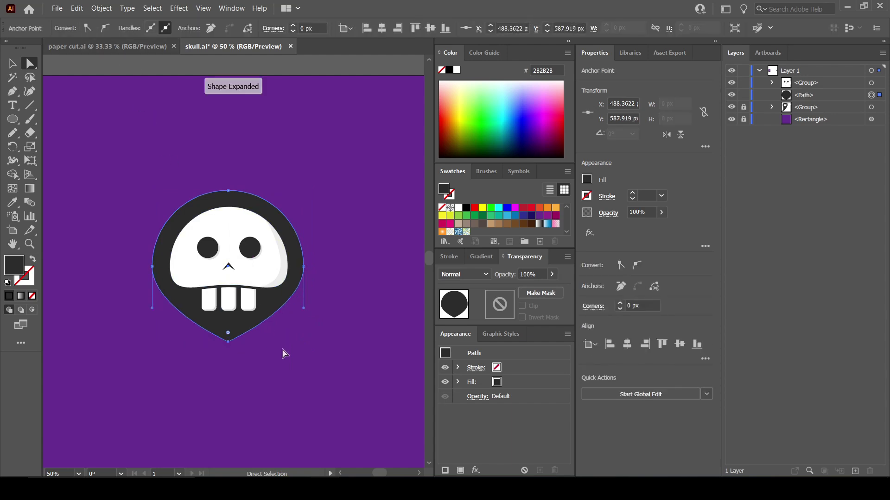
{"action": "left_click_drag", "start_coordinate": [14, 123], "coordinate": [64, 154]}
{"action": "key", "text": "v"}
{"action": "left_click", "coordinate": [258, 168]}
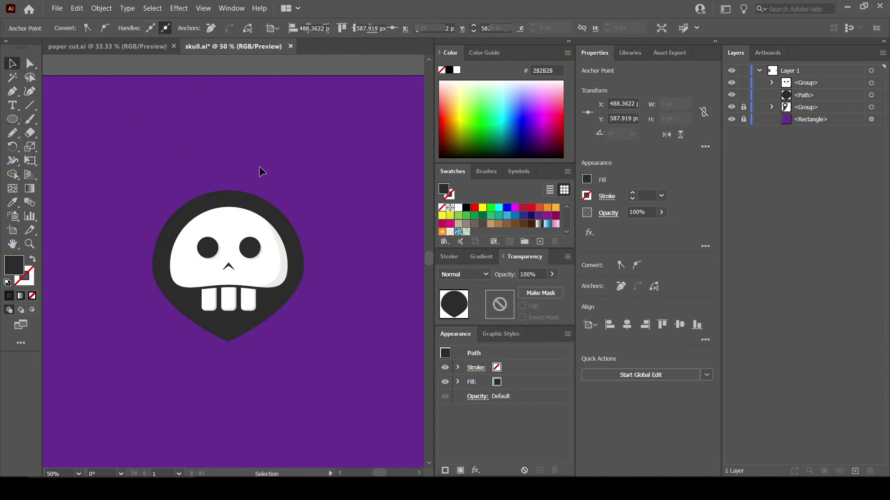
Step: Duplicate the pointed dark shape, enlarge the copy to about 424 px and center it over the original
{"action": "left_click", "coordinate": [266, 213]}
{"action": "left_click_drag", "start_coordinate": [268, 209], "coordinate": [314, 214], "text": "alt"}
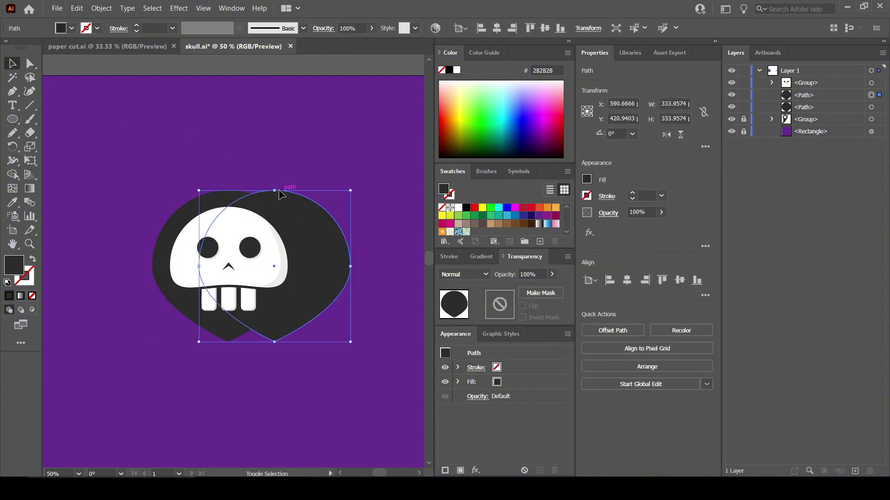
{"action": "left_click_drag", "start_coordinate": [274, 194], "coordinate": [276, 171], "text": "shift"}
{"action": "left_click_drag", "start_coordinate": [314, 218], "coordinate": [267, 223], "text": "shift"}
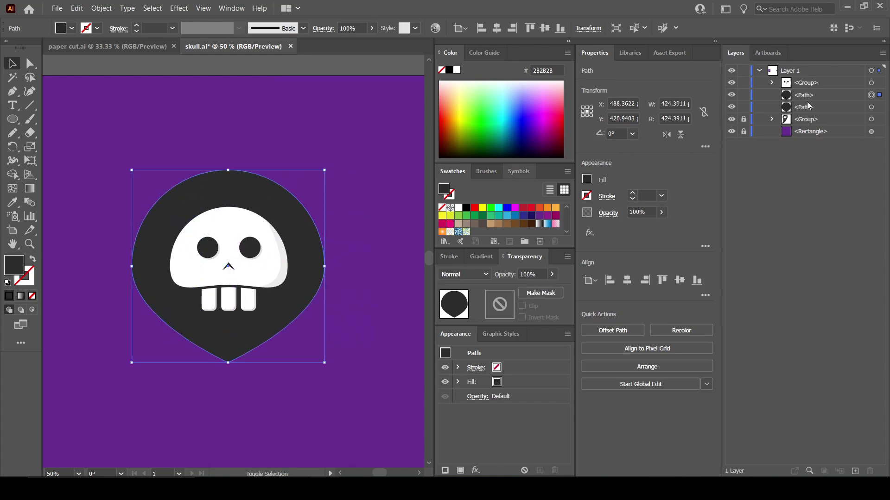
Step: Place the larger pointed shape behind the smaller one and fill it with near-black 0F0F0F
{"action": "left_click_drag", "start_coordinate": [823, 96], "coordinate": [813, 114]}
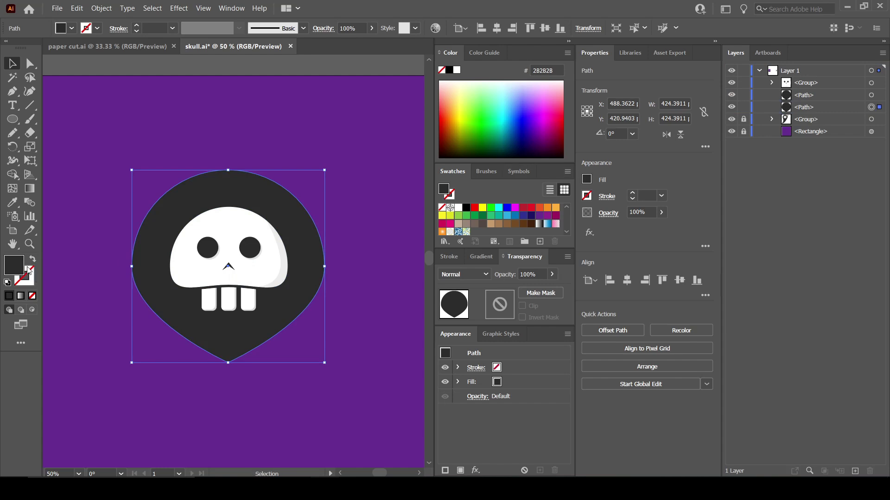
{"action": "double_click", "coordinate": [9, 267]}
{"action": "left_click_drag", "start_coordinate": [293, 292], "coordinate": [288, 306]}
{"action": "left_click", "coordinate": [568, 171]}
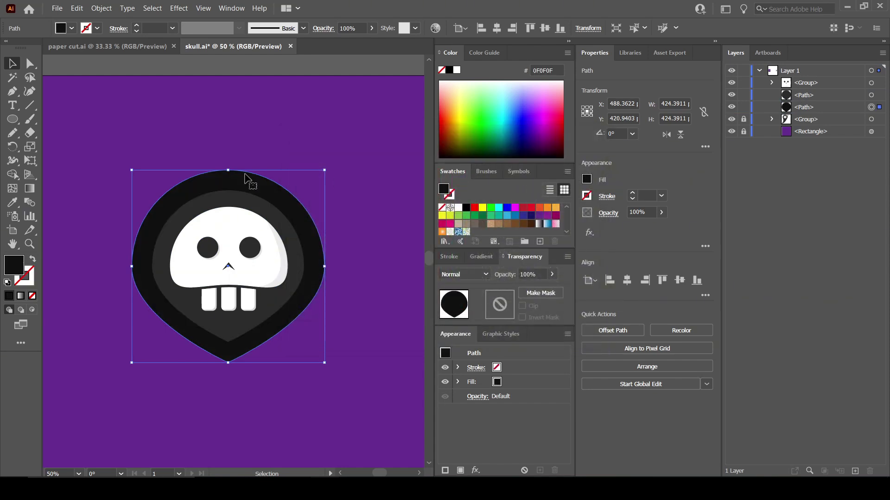
Step: Draw a closed, curved tail about 645 px wide with the Pen tool, from the hood's right anchor to a lower-left tip and its left anchor
{"action": "key", "text": "a"}
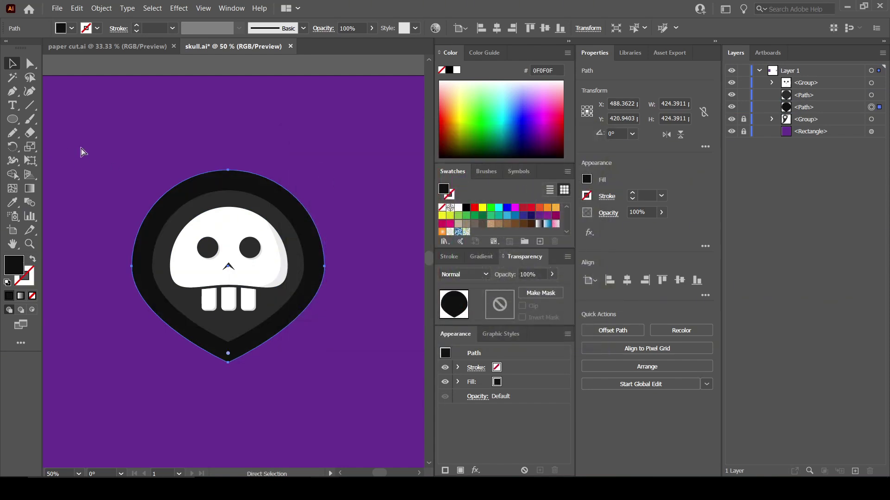
{"action": "key", "text": "ctrl+minus"}
{"action": "key", "text": "v"}
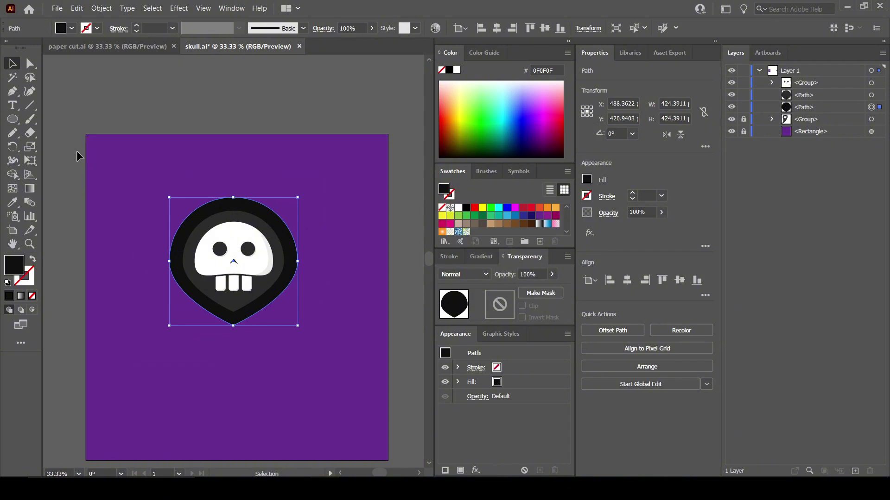
{"action": "left_click", "coordinate": [76, 151]}
{"action": "left_click_drag", "start_coordinate": [70, 163], "coordinate": [72, 144]}
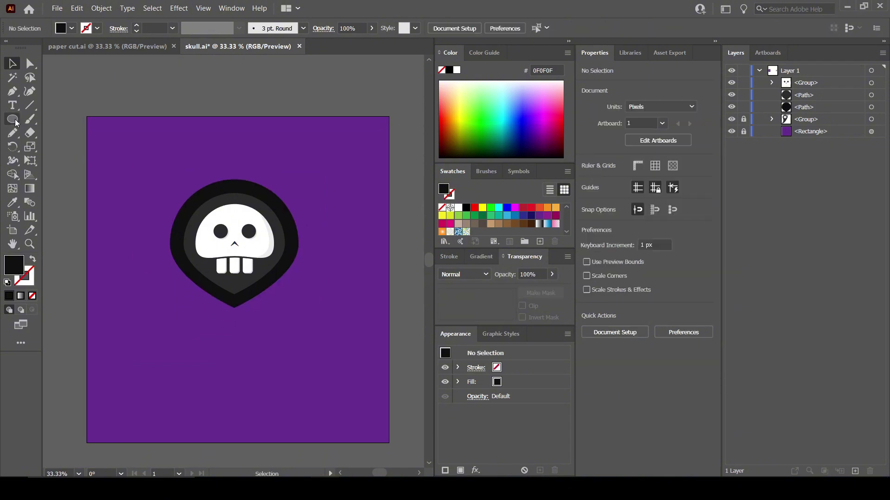
{"action": "left_click", "coordinate": [12, 91]}
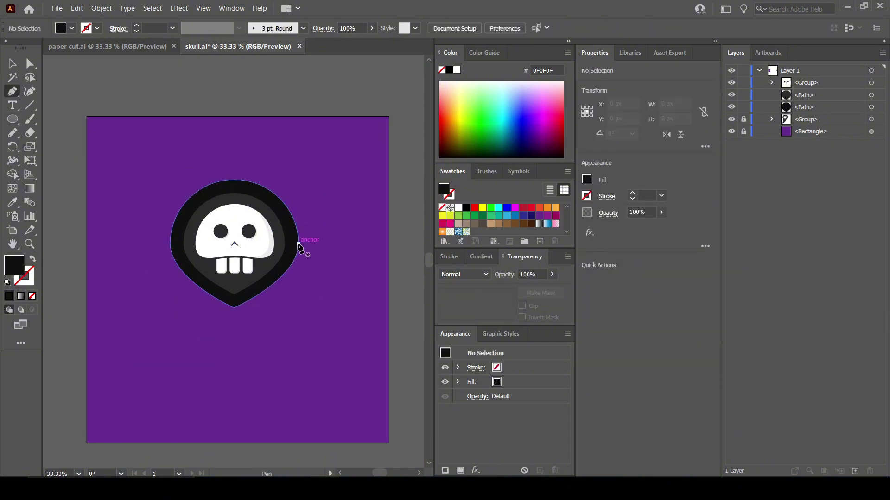
{"action": "left_click", "coordinate": [297, 243]}
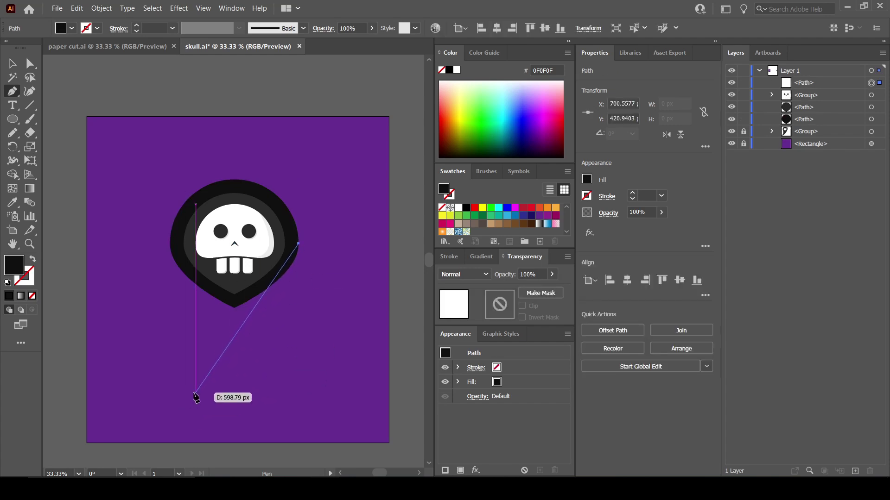
{"action": "left_click_drag", "start_coordinate": [195, 394], "coordinate": [103, 410]}
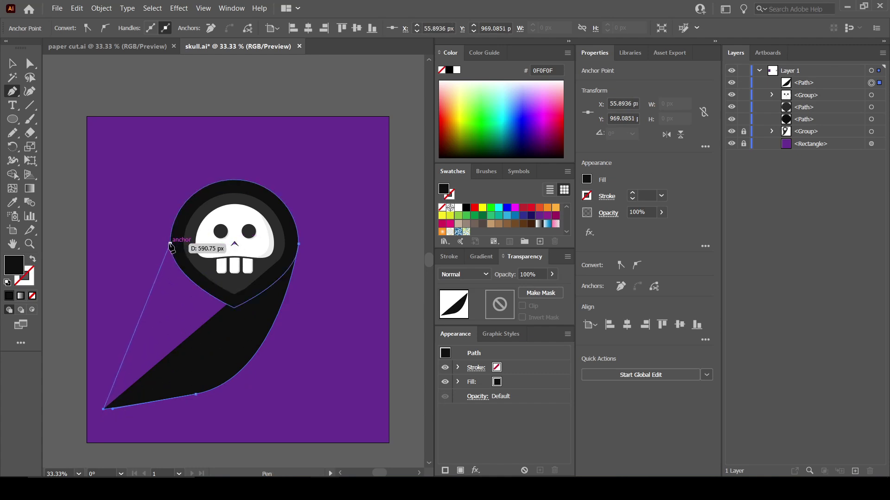
{"action": "left_click_drag", "start_coordinate": [170, 243], "coordinate": [104, 111]}
{"action": "key", "text": "v"}
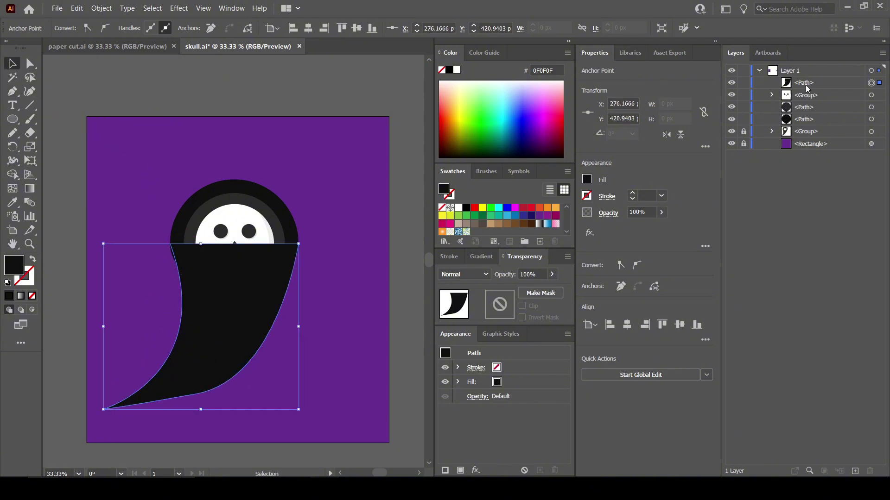
Step: Place the tail behind the skull group and the inner pointed shape, but above the outer hood shape
{"action": "left_click_drag", "start_coordinate": [806, 85], "coordinate": [819, 113]}
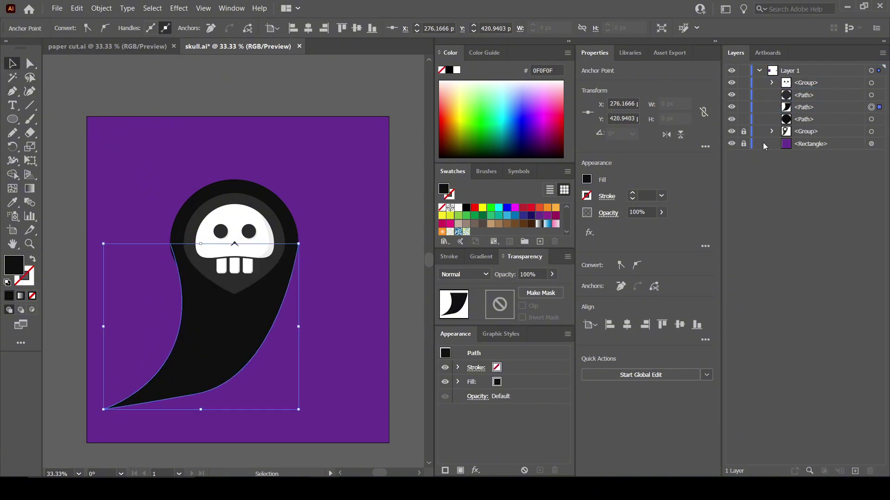
{"action": "left_click", "coordinate": [131, 63]}
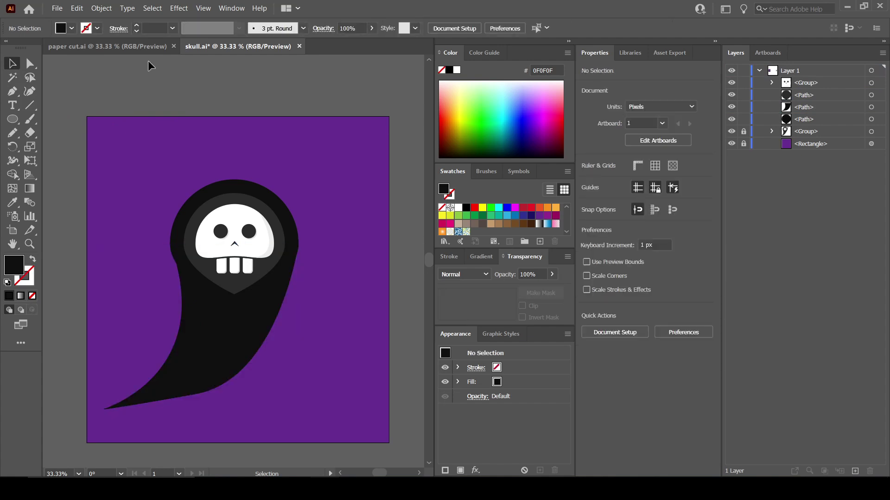
{"action": "mouse_move", "coordinate": [168, 102]}
{"action": "left_mouse_down"}
{"action": "mouse_move", "coordinate": [154, 96]}
{"action": "mouse_move", "coordinate": [168, 97]}
{"action": "left_mouse_up"}
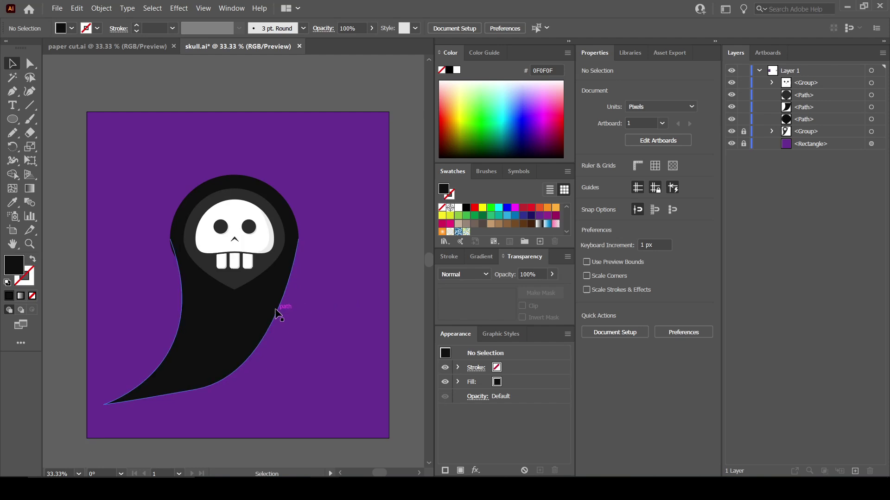
Step: Fill the inner pointed shape around the skull with dark gray 383838
{"action": "left_click", "coordinate": [276, 262]}
{"action": "double_click", "coordinate": [12, 269]}
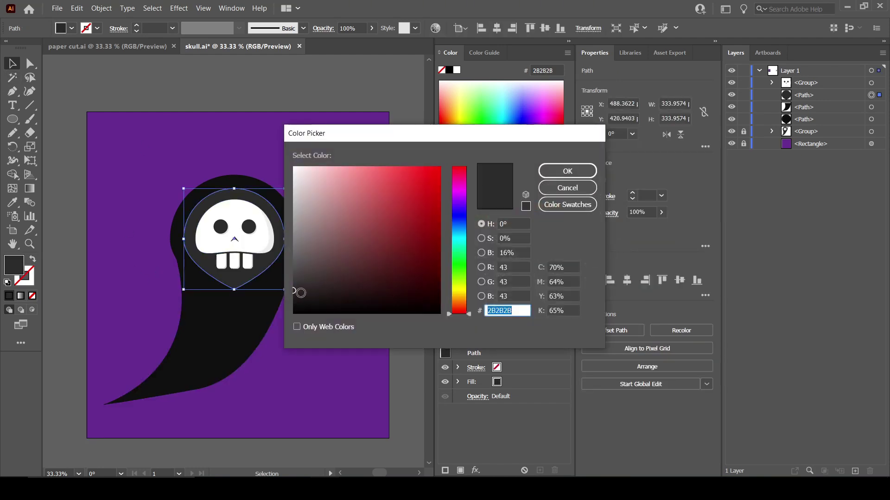
{"action": "left_click", "coordinate": [293, 283]}
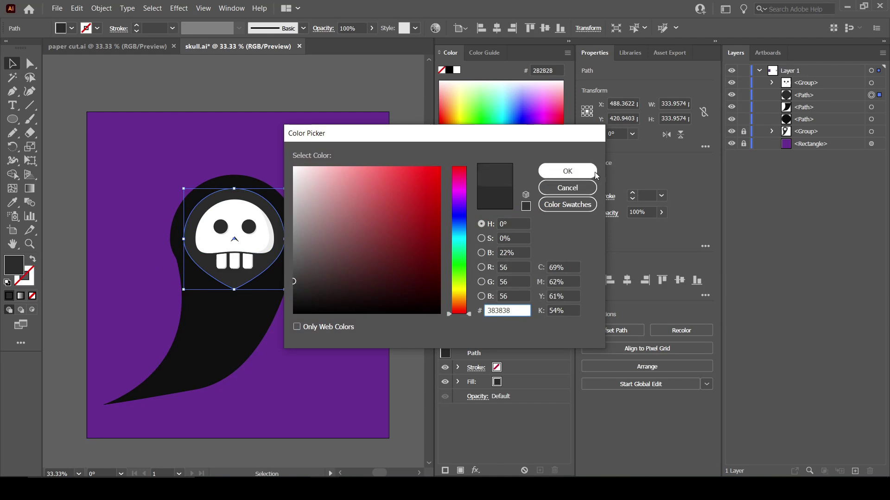
{"action": "left_click", "coordinate": [568, 171]}
{"action": "left_click", "coordinate": [248, 76]}
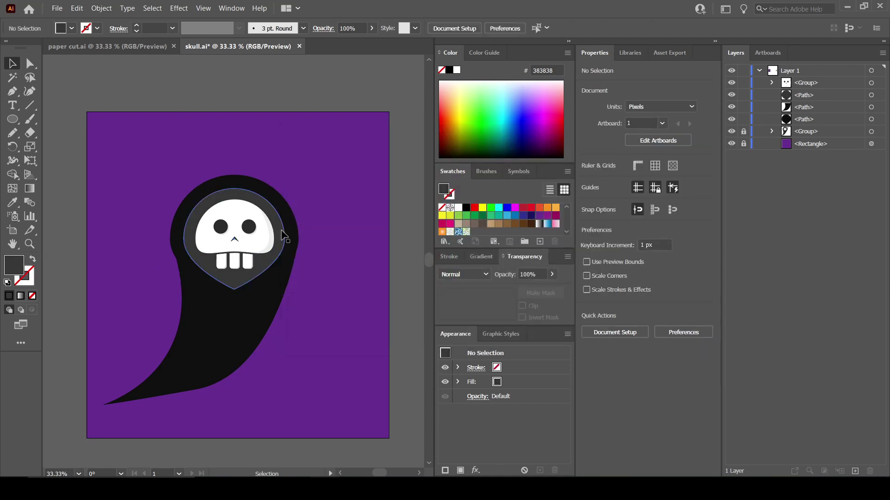
Step: Fill both the outer hood shape and the tail with dark gray 232323
{"action": "left_click", "coordinate": [289, 268]}
{"action": "left_click", "coordinate": [277, 299], "text": "shift"}
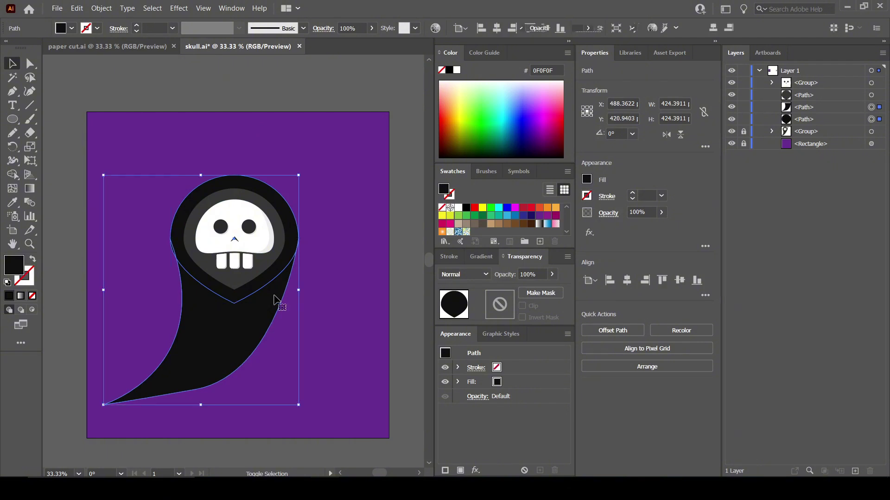
{"action": "double_click", "coordinate": [14, 266]}
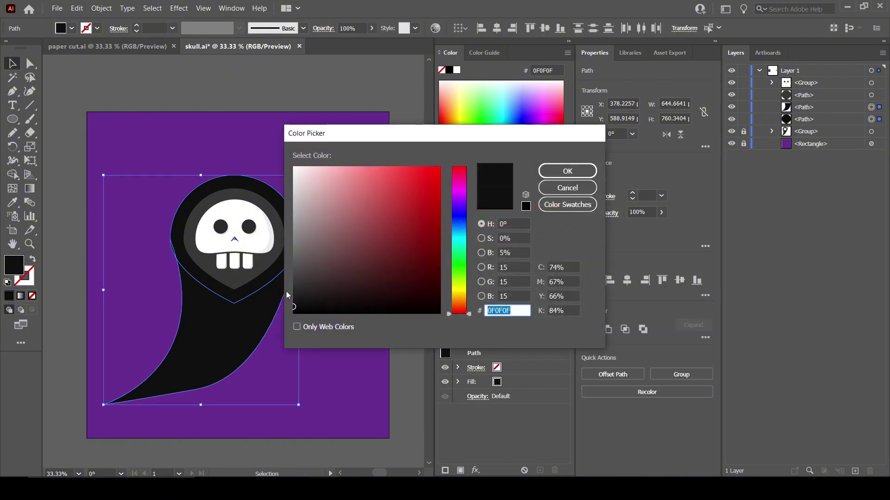
{"action": "left_click_drag", "start_coordinate": [295, 305], "coordinate": [291, 295]}
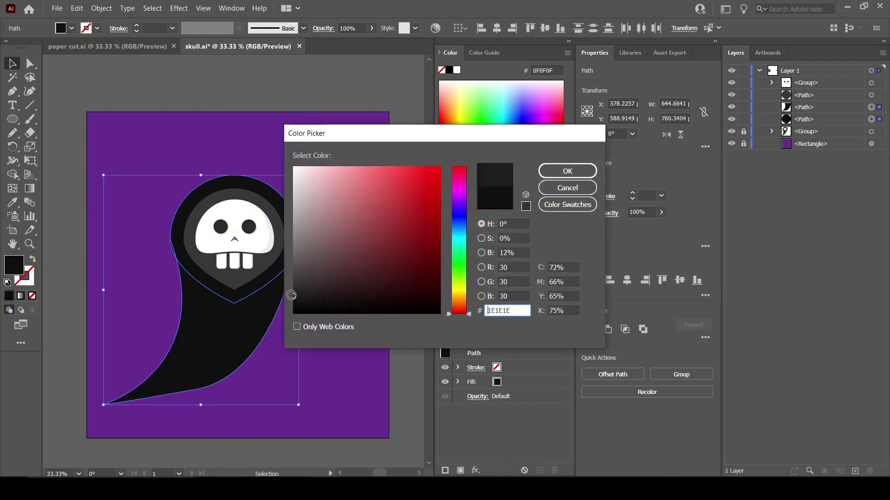
{"action": "left_click", "coordinate": [567, 171]}
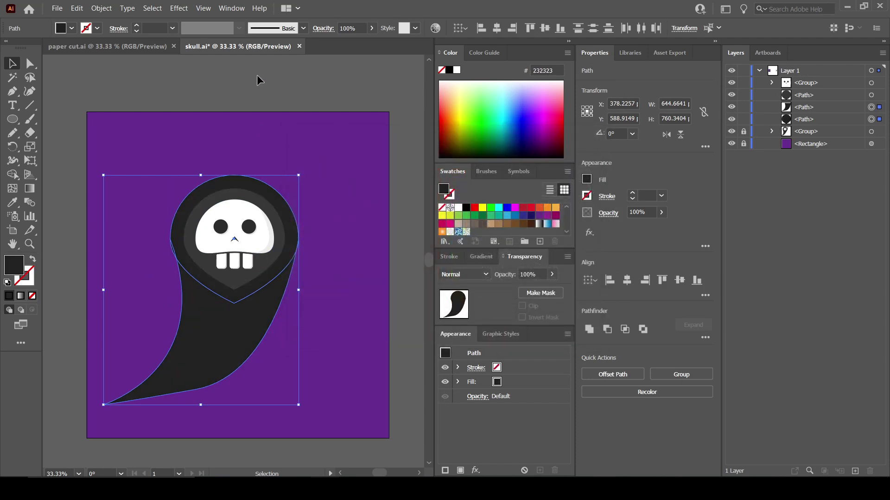
{"action": "left_click", "coordinate": [256, 74]}
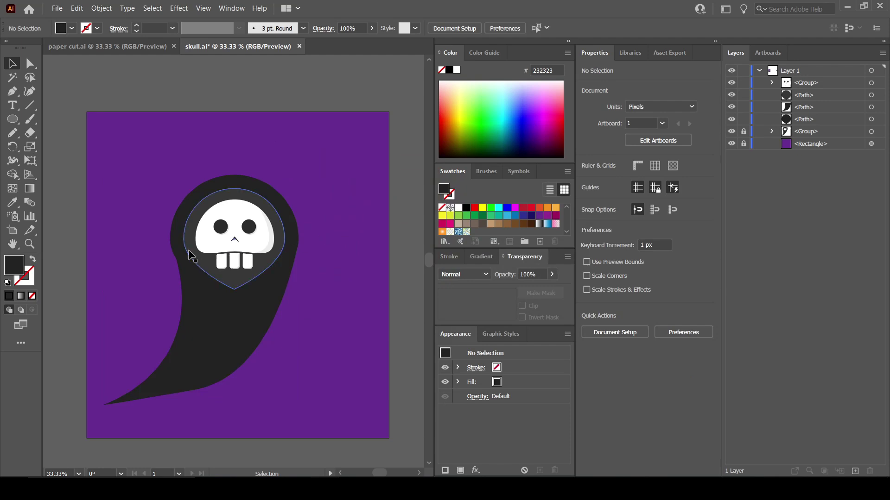
{"action": "left_click_drag", "start_coordinate": [338, 272], "coordinate": [332, 243]}
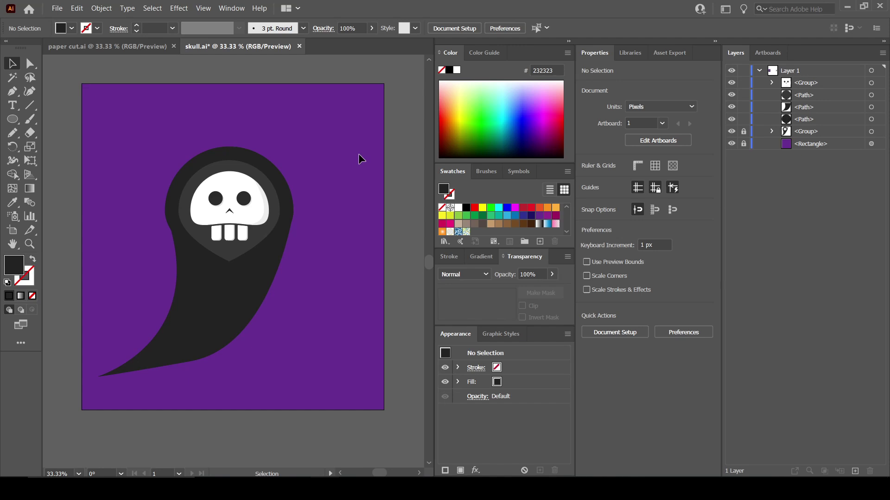
Step: Scale the skull, hood and tail together to about 525 px wide and reposition them nearer the artboard's center
{"action": "left_click_drag", "start_coordinate": [221, 243], "coordinate": [139, 304]}
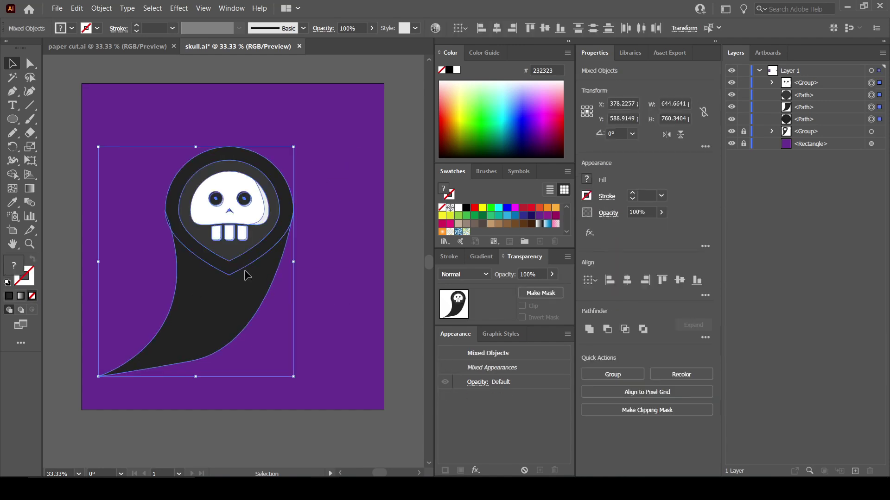
{"action": "left_click_drag", "start_coordinate": [245, 274], "coordinate": [258, 264]}
{"action": "left_click_drag", "start_coordinate": [309, 254], "coordinate": [260, 255]}
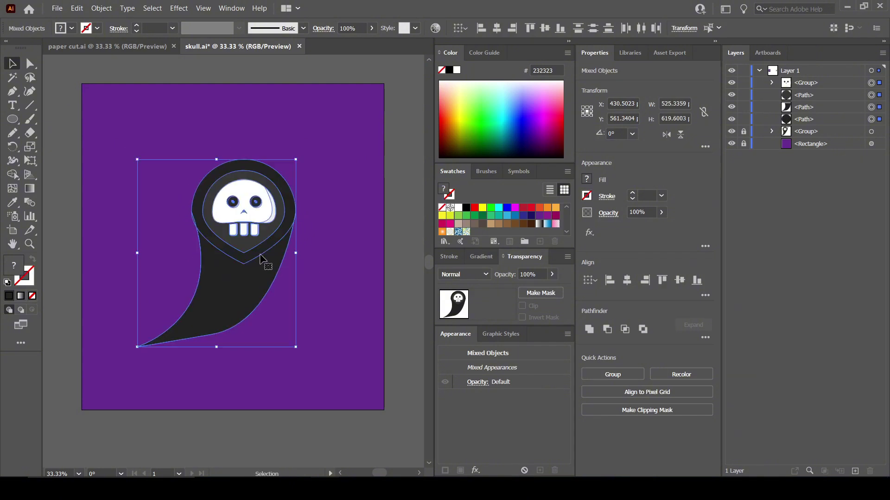
{"action": "left_click", "coordinate": [396, 232]}
Step: Apply a Drop Shadow effect to the skull group
{"action": "left_click", "coordinate": [264, 223]}
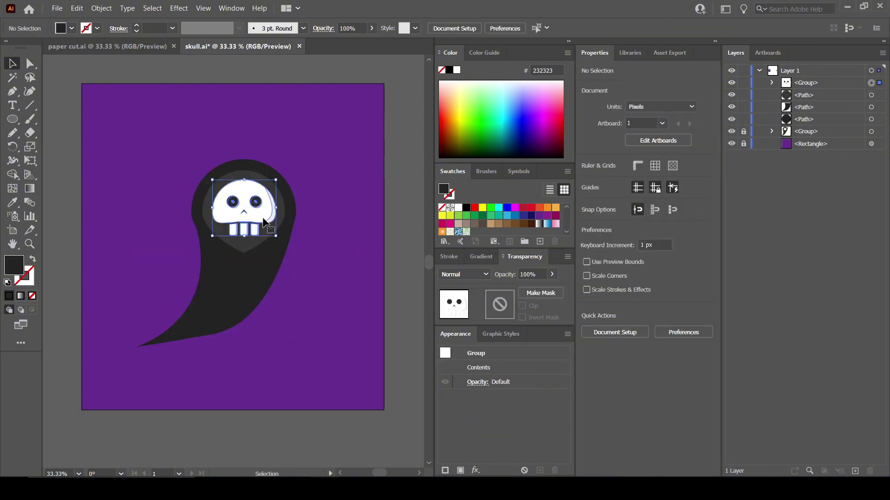
{"action": "left_click", "coordinate": [590, 235]}
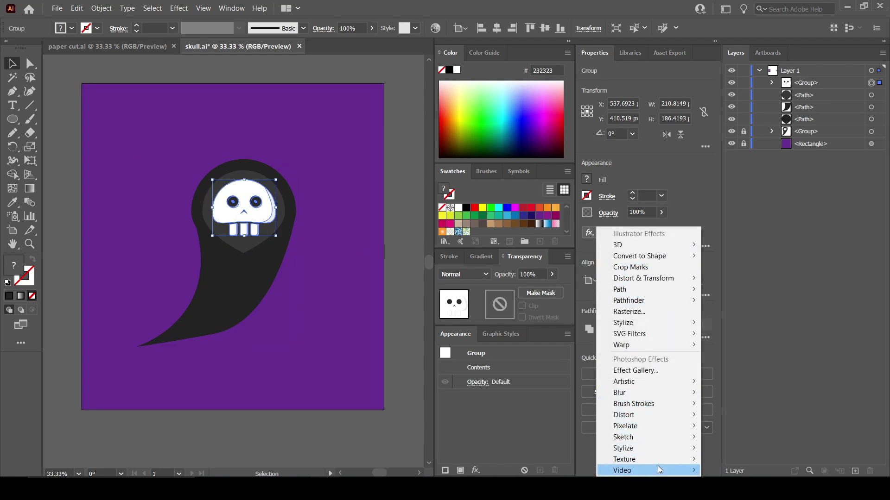
{"action": "left_click", "coordinate": [704, 322]}
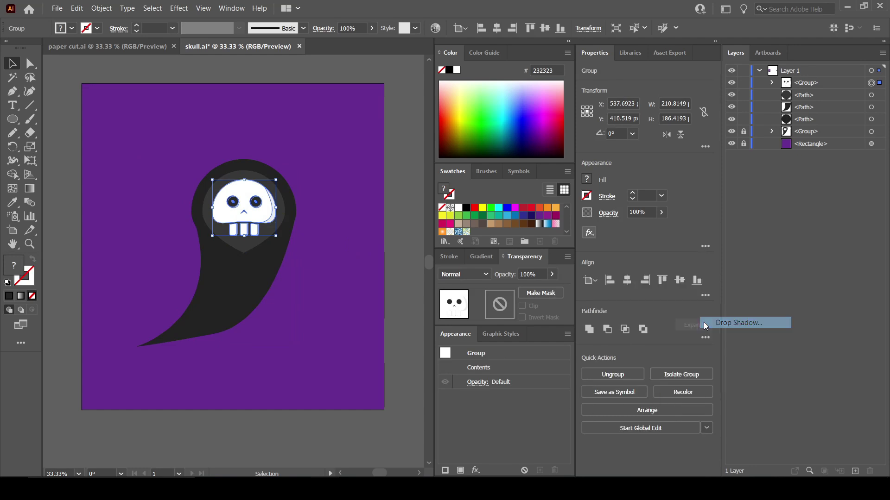
{"action": "left_click", "coordinate": [507, 306]}
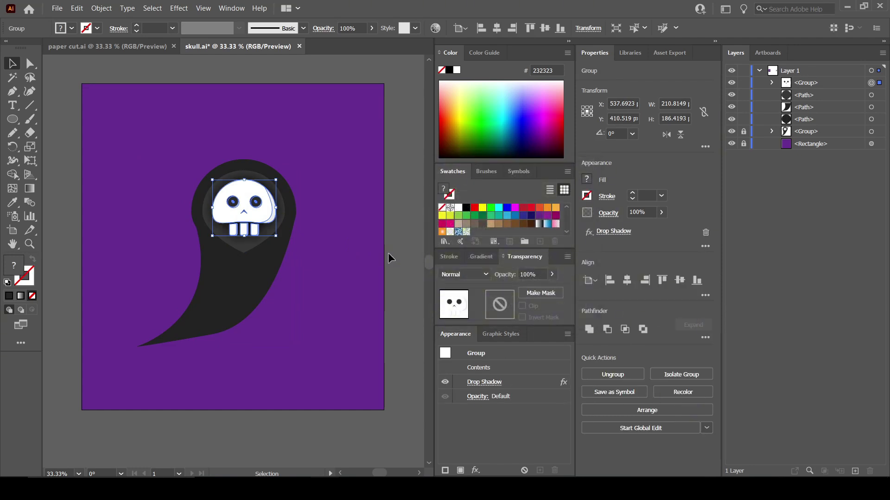
{"action": "left_click", "coordinate": [350, 247]}
Step: Merge the outer hood with the tail using the Shape Builder, and unite the face opening's two halves into one shape
{"action": "left_click", "coordinate": [294, 213]}
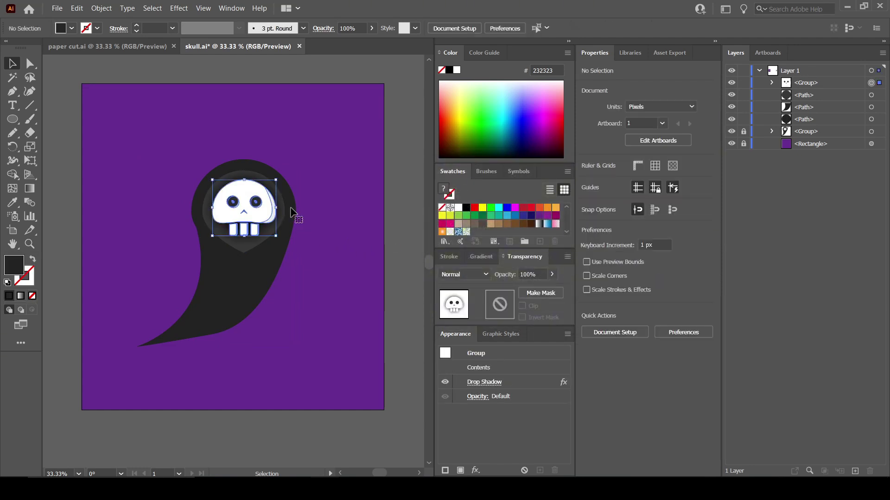
{"action": "left_click", "coordinate": [314, 208]}
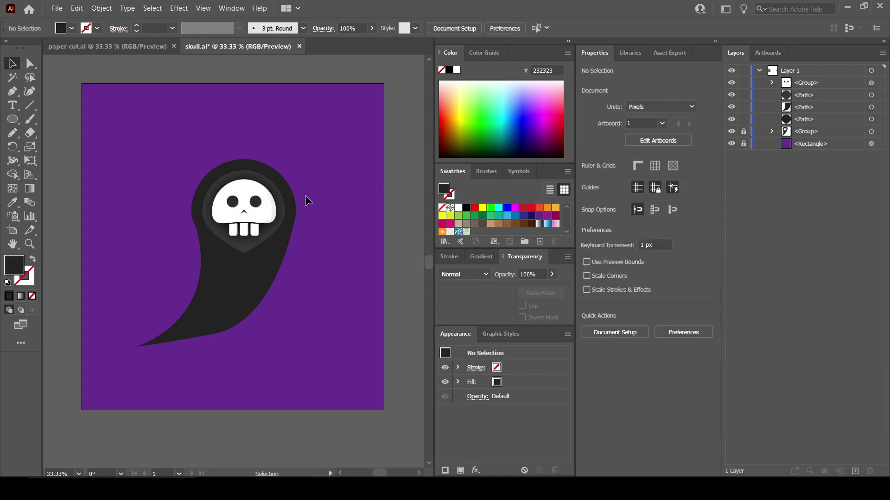
{"action": "left_click_drag", "start_coordinate": [286, 225], "coordinate": [273, 251]}
{"action": "scroll", "coordinate": [306, 233], "scroll_direction": "up", "scroll_amount": 2}
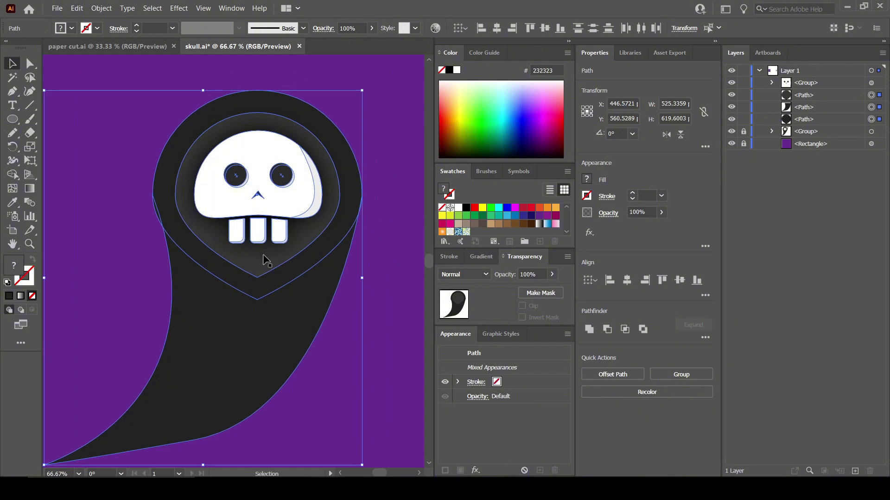
{"action": "key", "text": "shift+m"}
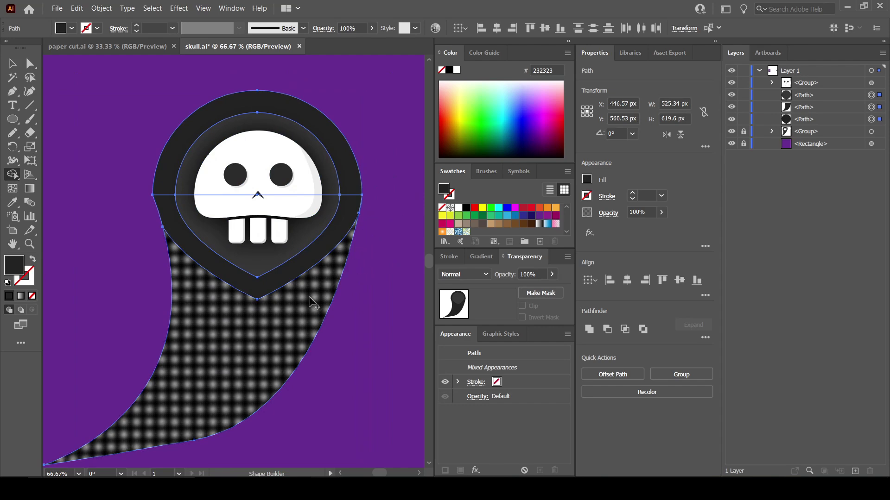
{"action": "left_click_drag", "start_coordinate": [309, 298], "coordinate": [354, 197]}
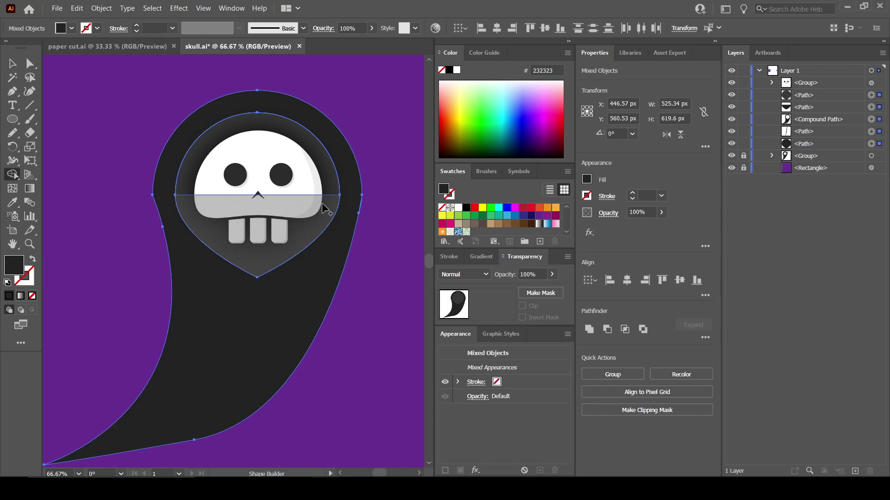
{"action": "left_click_drag", "start_coordinate": [331, 204], "coordinate": [328, 188]}
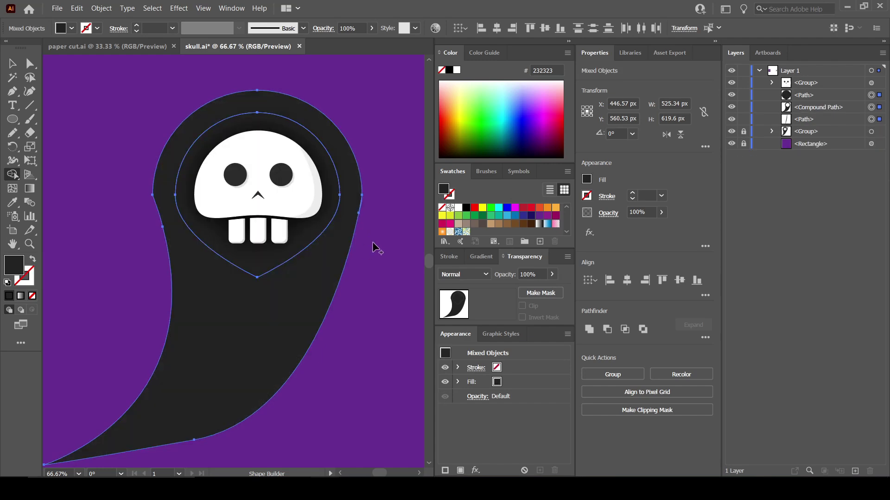
{"action": "left_click", "coordinate": [11, 64]}
{"action": "left_click", "coordinate": [64, 132]}
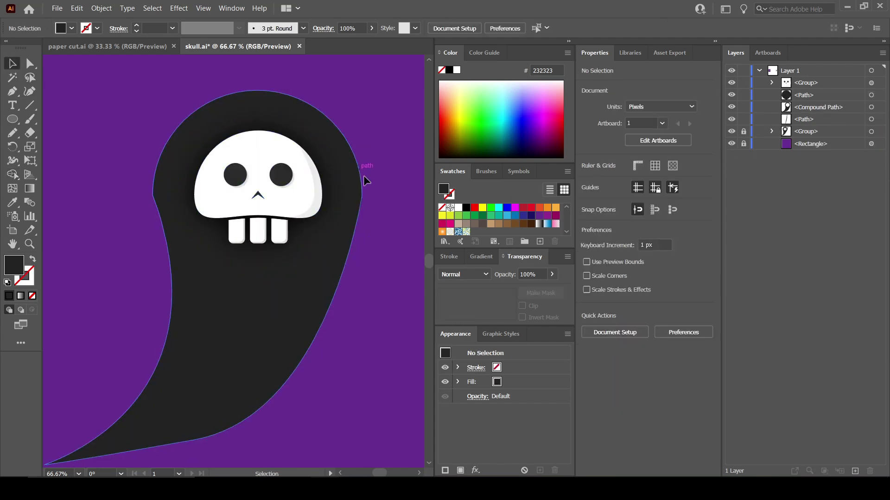
{"action": "left_click", "coordinate": [361, 197]}
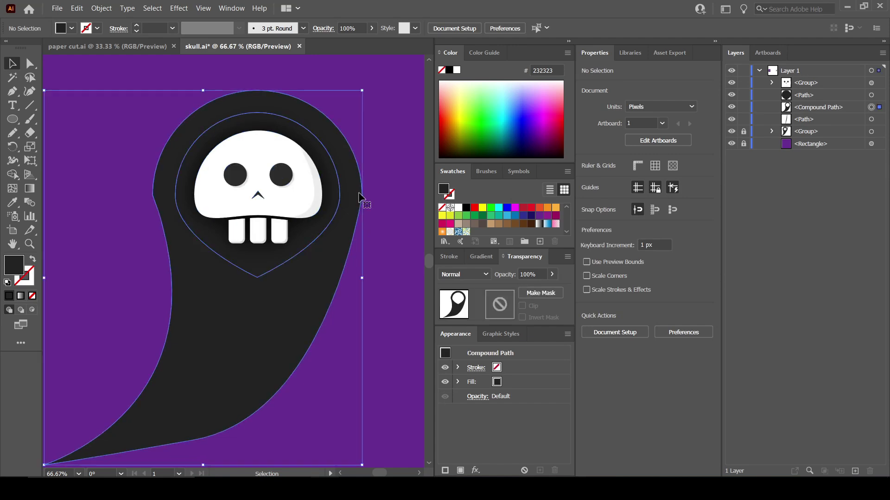
{"action": "left_click_drag", "start_coordinate": [360, 204], "coordinate": [372, 215]}
{"action": "key", "text": "ctrl+z"}
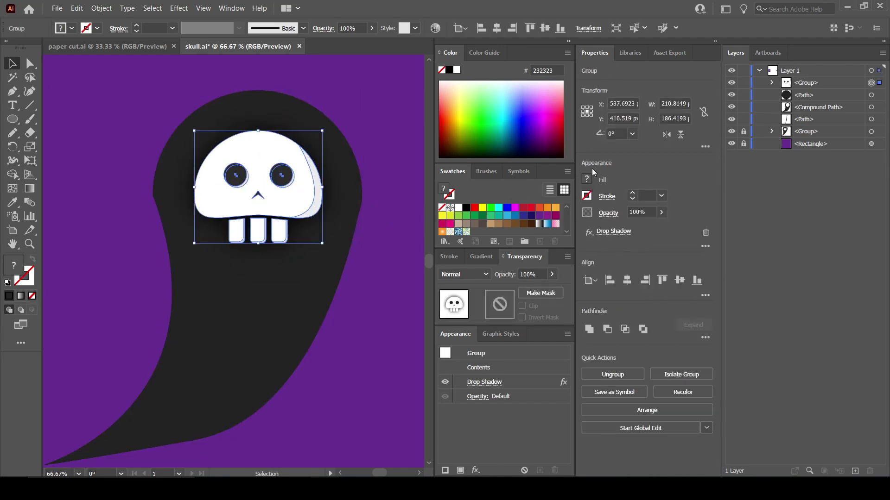
Step: Lock the skull group
{"action": "left_click", "coordinate": [743, 84]}
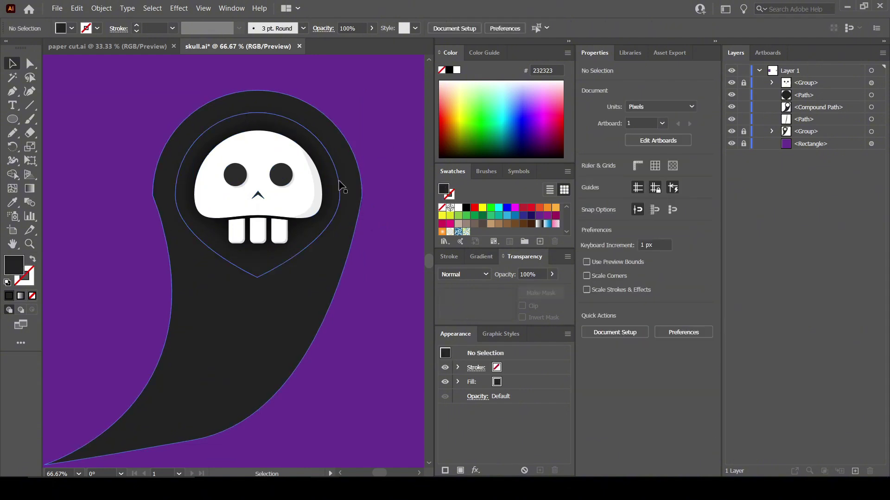
Step: Recolor the face opening shape behind the skull to dark gray 3D3D3D
{"action": "left_click", "coordinate": [345, 189]}
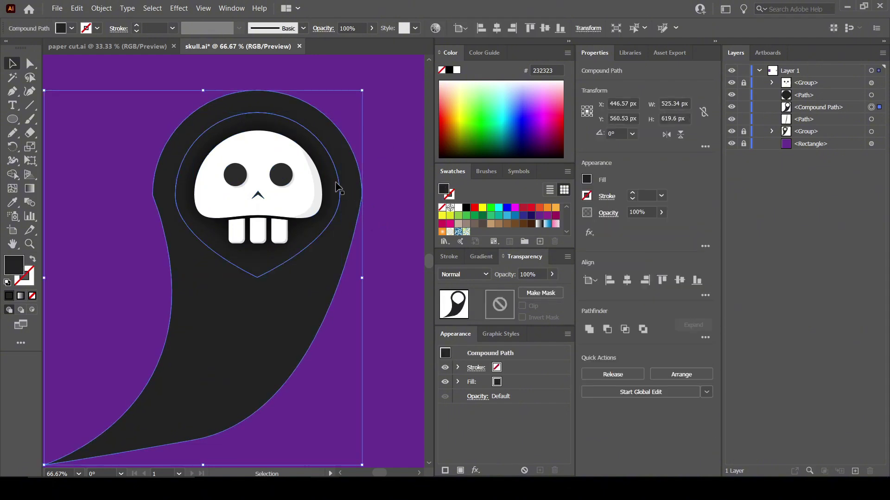
{"action": "left_click", "coordinate": [369, 193]}
{"action": "left_click", "coordinate": [338, 188]}
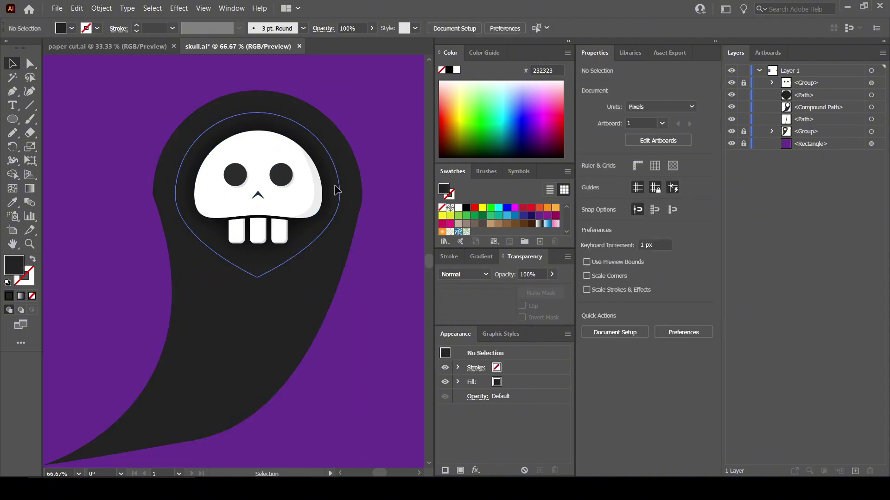
{"action": "double_click", "coordinate": [15, 266]}
{"action": "left_click_drag", "start_coordinate": [296, 292], "coordinate": [291, 277]}
{"action": "left_click", "coordinate": [567, 171]}
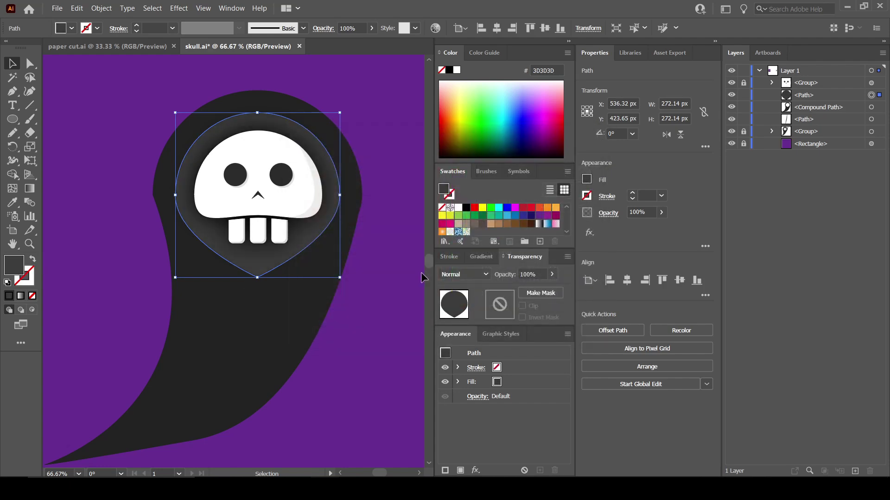
{"action": "left_click", "coordinate": [420, 271]}
Step: Bring the hood-and-tail shape above the skull group and apply a Multiply drop shadow with 100% opacity, 0 px offsets and 5 px blur
{"action": "left_click", "coordinate": [333, 267]}
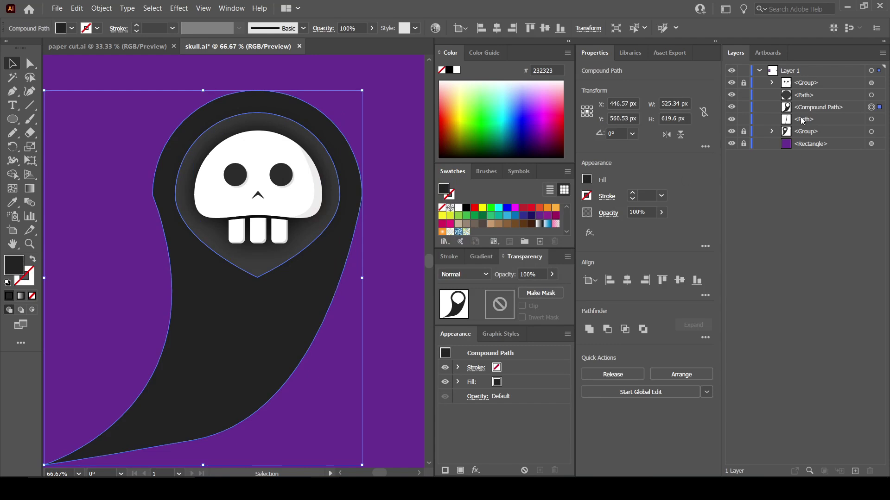
{"action": "left_click_drag", "start_coordinate": [816, 107], "coordinate": [815, 83]}
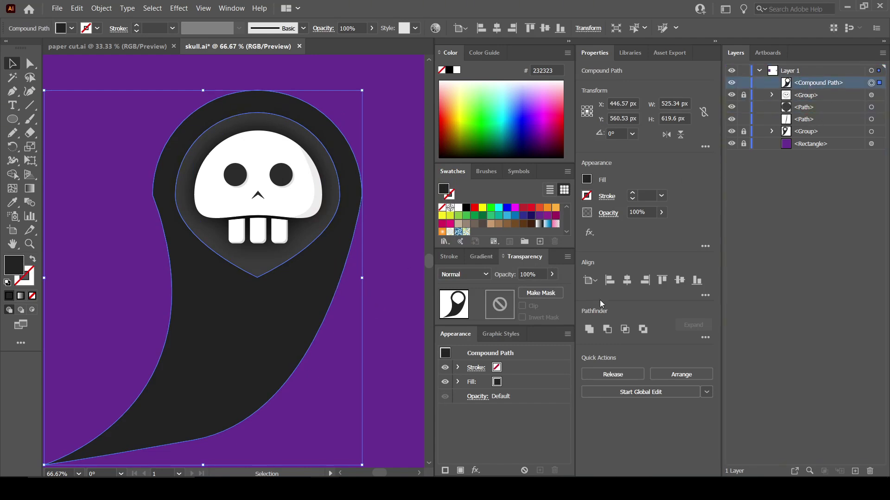
{"action": "left_click", "coordinate": [593, 235]}
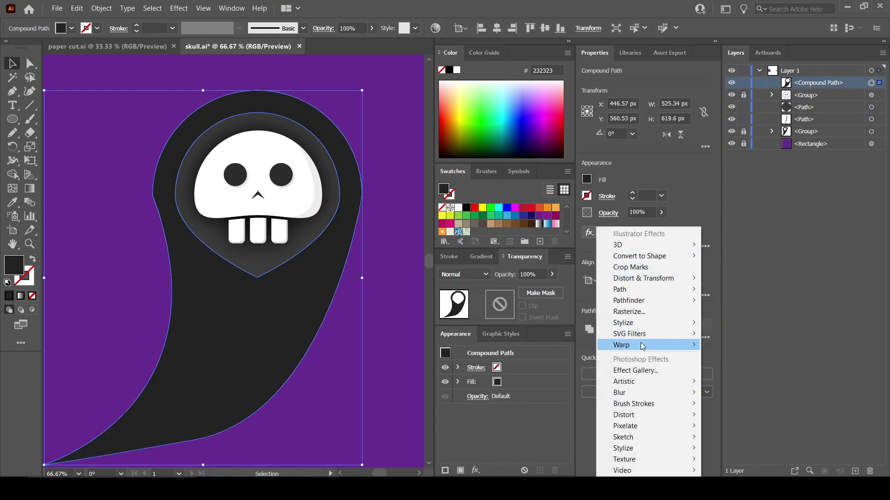
{"action": "mouse_move", "coordinate": [663, 327]}
{"action": "left_click", "coordinate": [736, 320]}
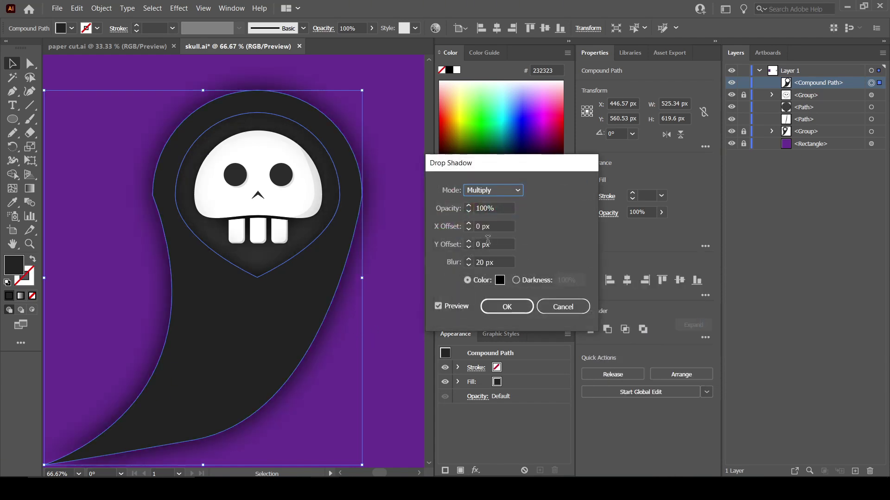
{"action": "left_click", "coordinate": [480, 263]}
{"action": "key", "text": "BackSpace"}
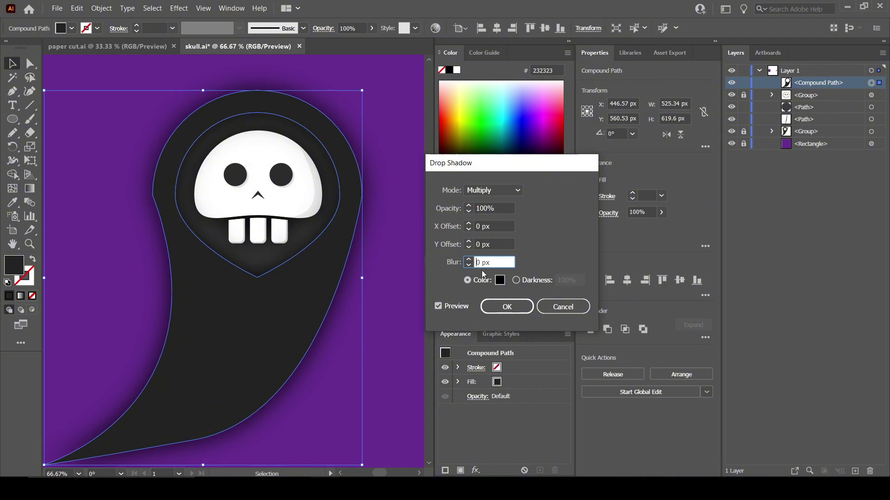
{"action": "left_click", "coordinate": [493, 242]}
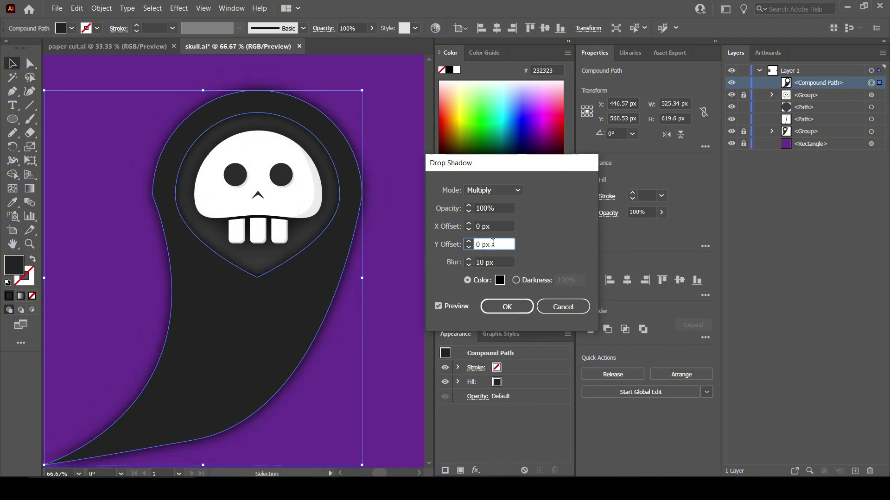
{"action": "left_click", "coordinate": [480, 263]}
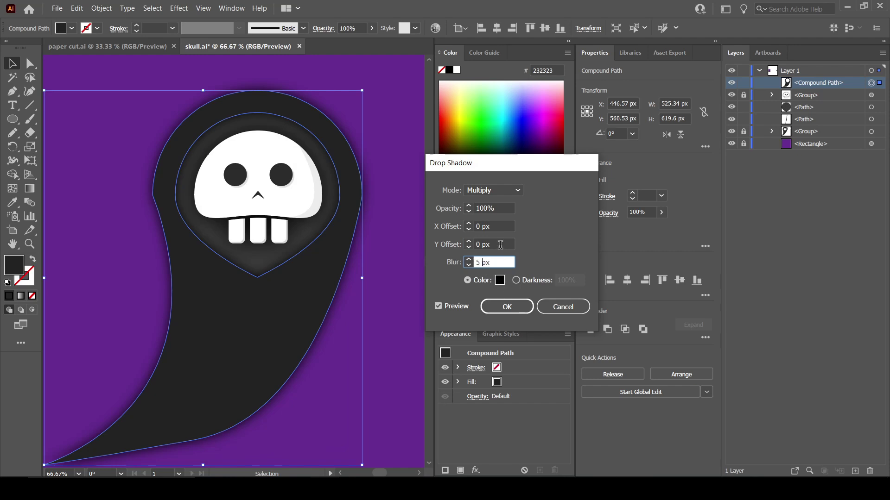
{"action": "left_click", "coordinate": [500, 244]}
{"action": "left_click", "coordinate": [402, 298]}
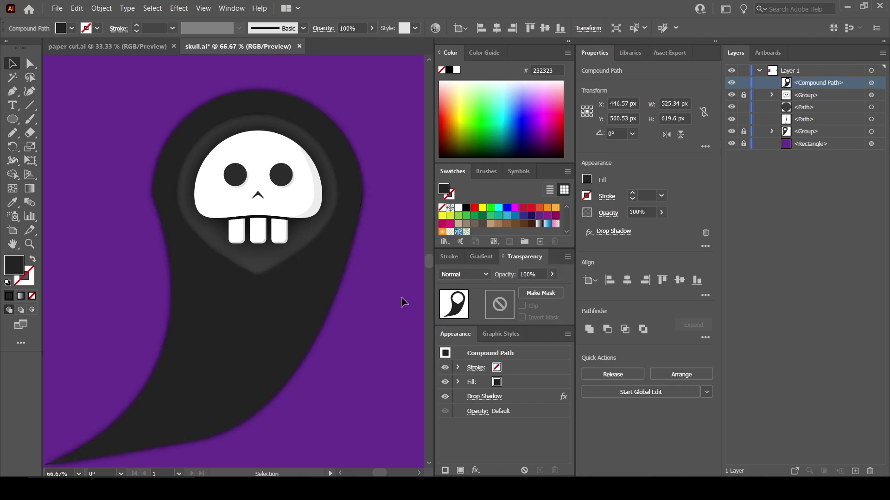
Step: Draw a narrow vertical rounded rectangle about 29 by 366 px beside the reaper as the scythe handle
{"action": "key", "text": "ctrl+minus"}
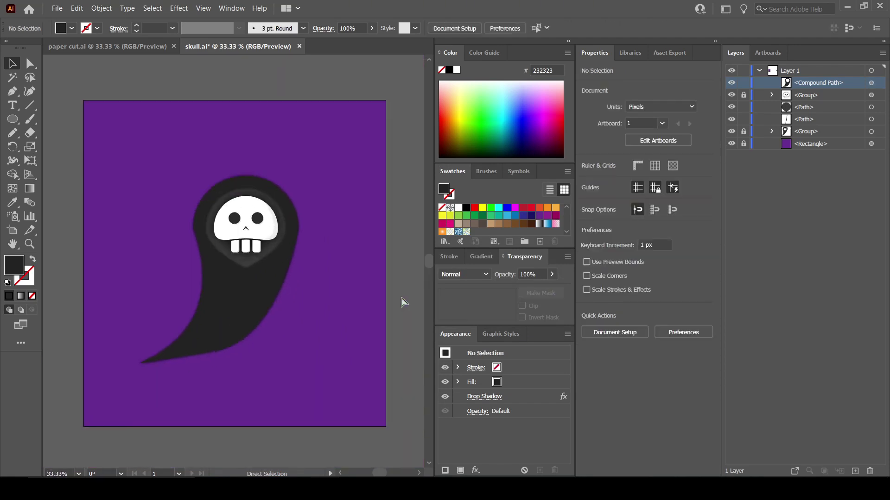
{"action": "left_click_drag", "start_coordinate": [328, 290], "coordinate": [334, 304]}
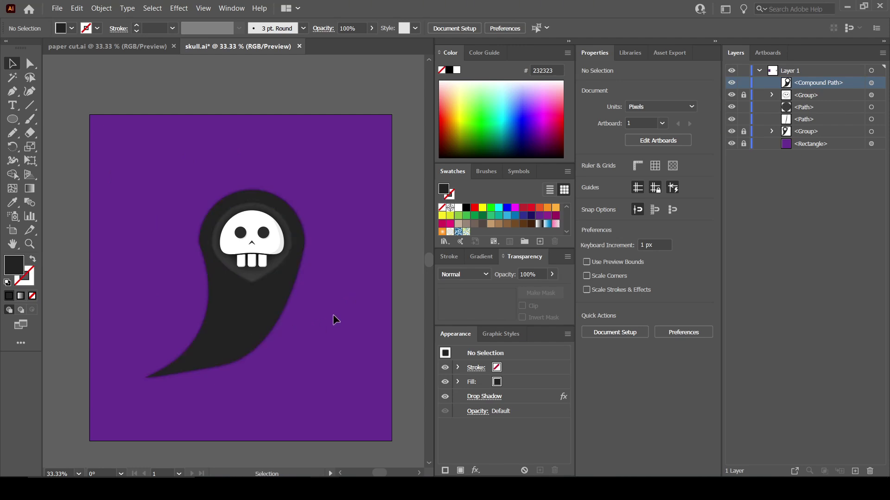
{"action": "left_click_drag", "start_coordinate": [11, 119], "coordinate": [51, 134]}
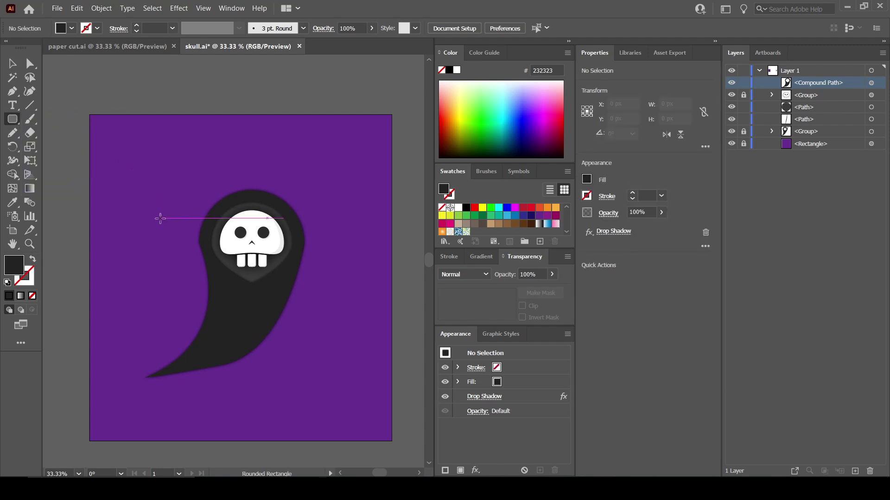
{"action": "left_click_drag", "start_coordinate": [161, 218], "coordinate": [152, 332]}
{"action": "left_click", "coordinate": [12, 61]}
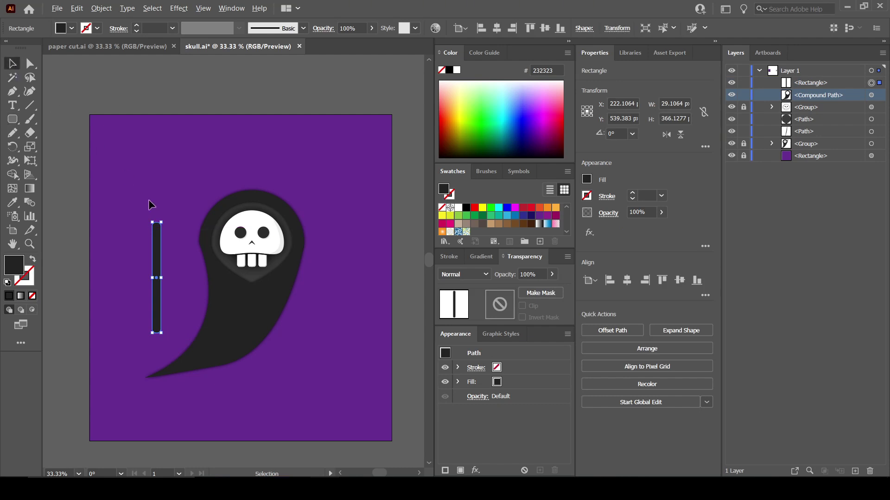
Step: Duplicate the handle bar directly above the original and tilt the copy about 12.8° to lean away from the reaper
{"action": "left_click_drag", "start_coordinate": [157, 239], "coordinate": [150, 140], "text": "alt"}
{"action": "left_click_drag", "start_coordinate": [160, 181], "coordinate": [143, 146]}
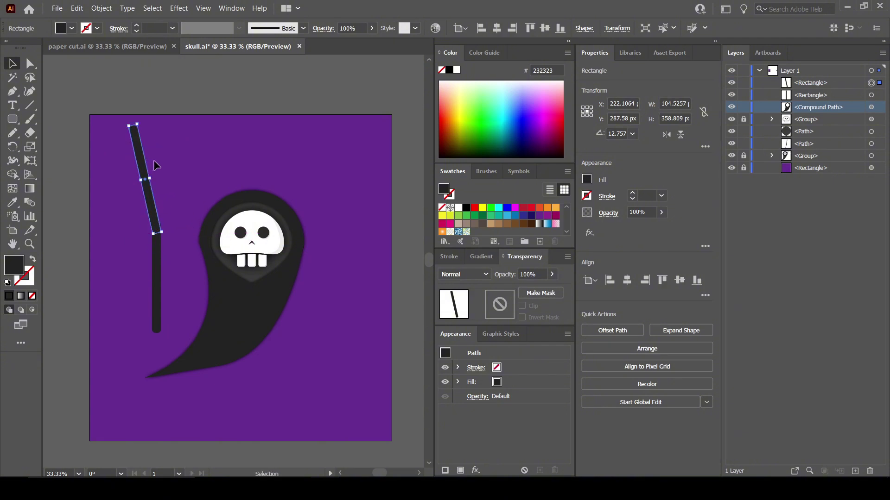
{"action": "left_click", "coordinate": [185, 201]}
Step: Scale both handle pieces together down to about 79 by 520 px
{"action": "left_click_drag", "start_coordinate": [184, 202], "coordinate": [122, 253]}
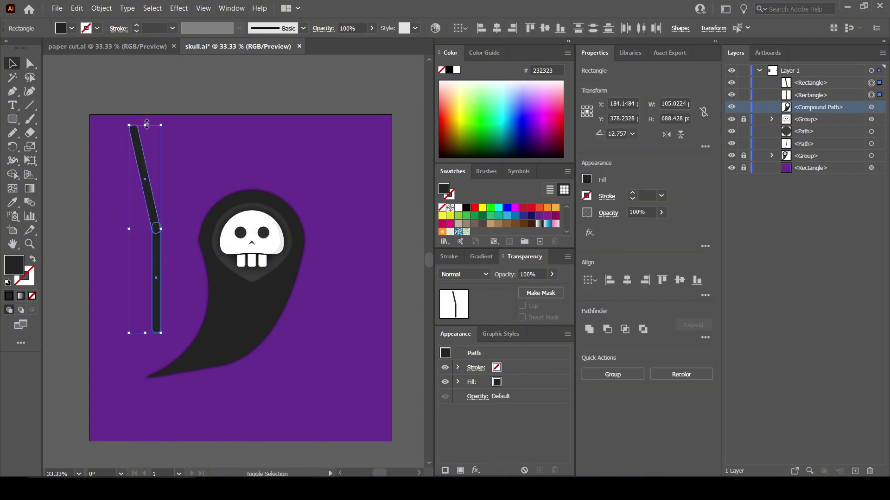
{"action": "left_click_drag", "start_coordinate": [147, 124], "coordinate": [147, 175]}
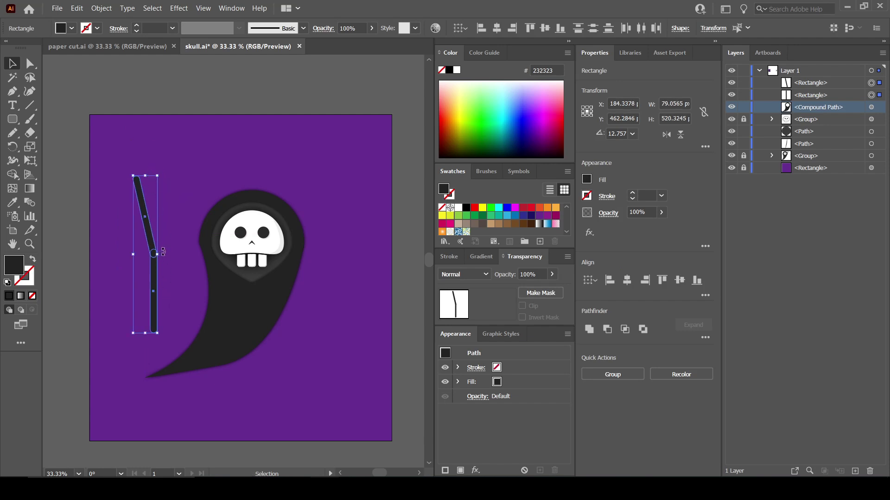
{"action": "left_click_drag", "start_coordinate": [163, 252], "coordinate": [167, 252]}
Step: Shift the tilted upper handle piece slightly so its lower end meets the vertical piece in a smooth bend
{"action": "key", "text": "ctrl+plus"}
{"action": "key", "text": "ctrl+plus"}
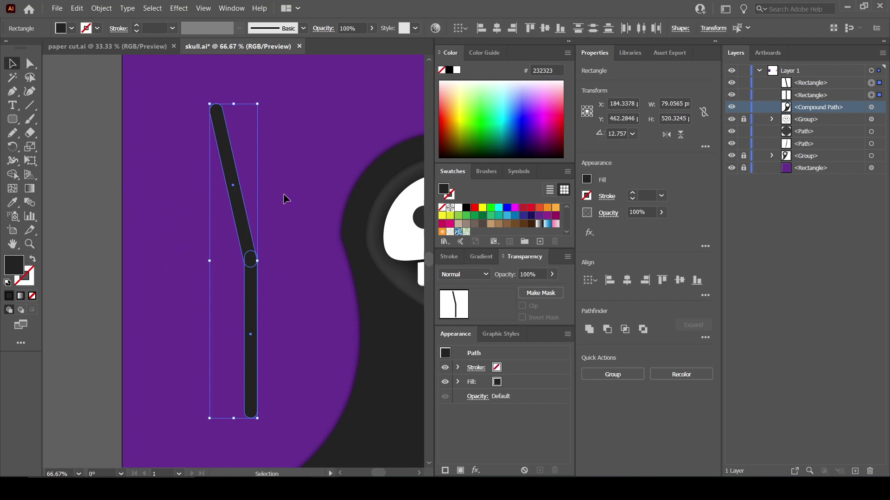
{"action": "left_click", "coordinate": [285, 197]}
{"action": "left_click_drag", "start_coordinate": [288, 195], "coordinate": [245, 223]}
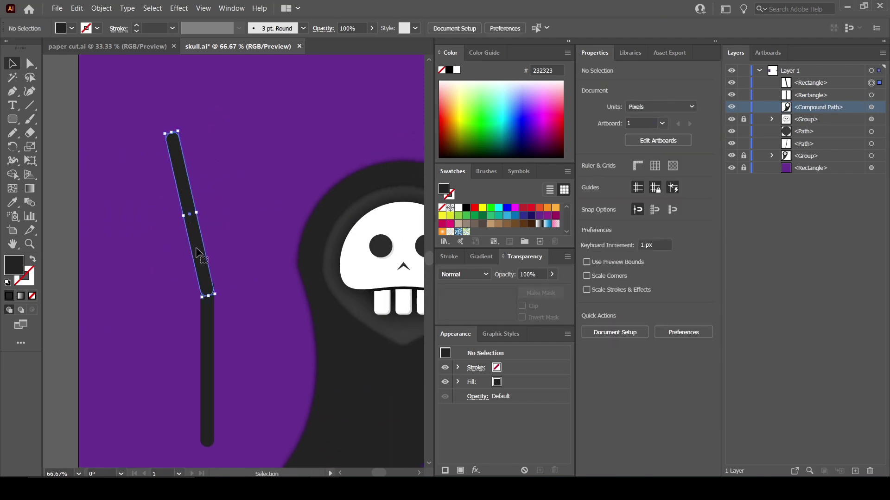
{"action": "left_click_drag", "start_coordinate": [197, 252], "coordinate": [196, 248]}
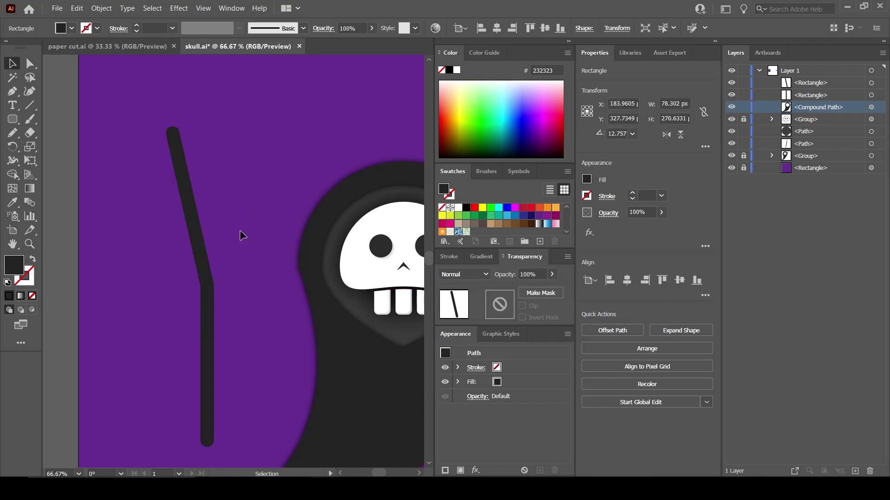
{"action": "left_click", "coordinate": [240, 230]}
Step: Draw a closed curved scythe blade about 162 by 58 px at the handle's upper end with the Pen tool
{"action": "left_click_drag", "start_coordinate": [223, 190], "coordinate": [209, 242]}
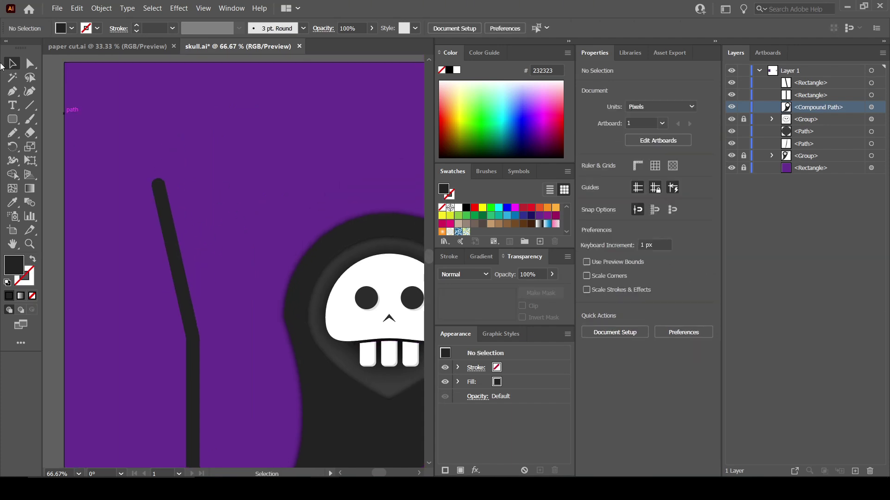
{"action": "left_click", "coordinate": [13, 91]}
{"action": "left_click", "coordinate": [156, 178]}
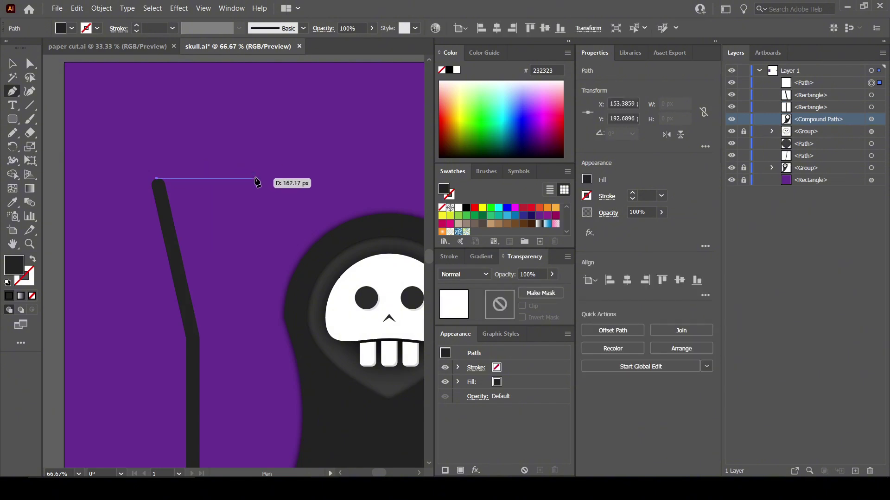
{"action": "left_click_drag", "start_coordinate": [255, 179], "coordinate": [297, 207]}
{"action": "left_click", "coordinate": [255, 178]}
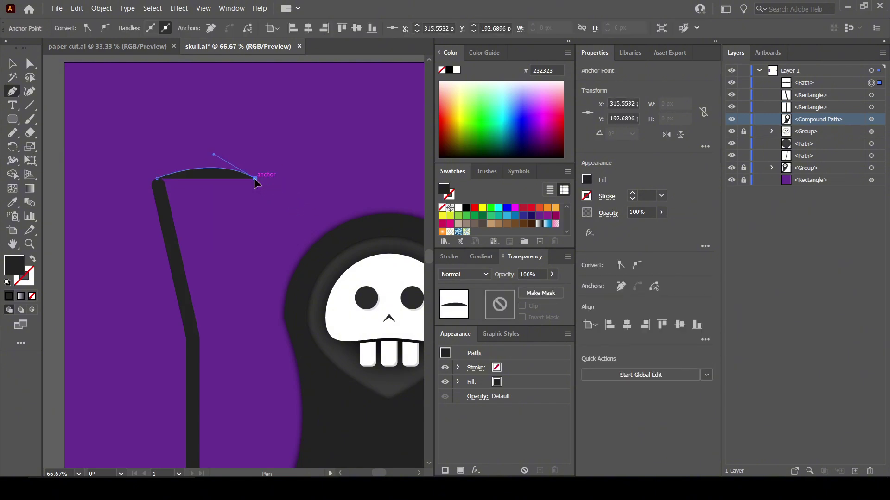
{"action": "left_click_drag", "start_coordinate": [166, 202], "coordinate": [168, 212]}
{"action": "left_click", "coordinate": [166, 202]}
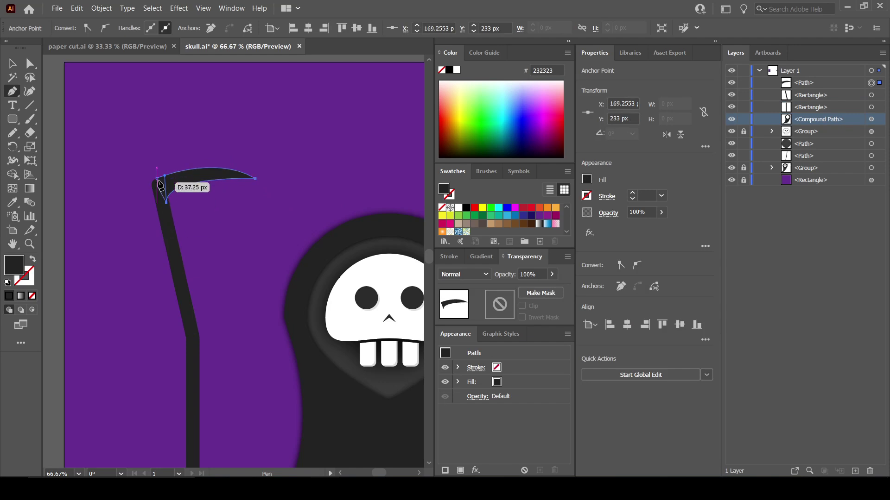
{"action": "left_click", "coordinate": [155, 181]}
{"action": "left_click", "coordinate": [13, 63]}
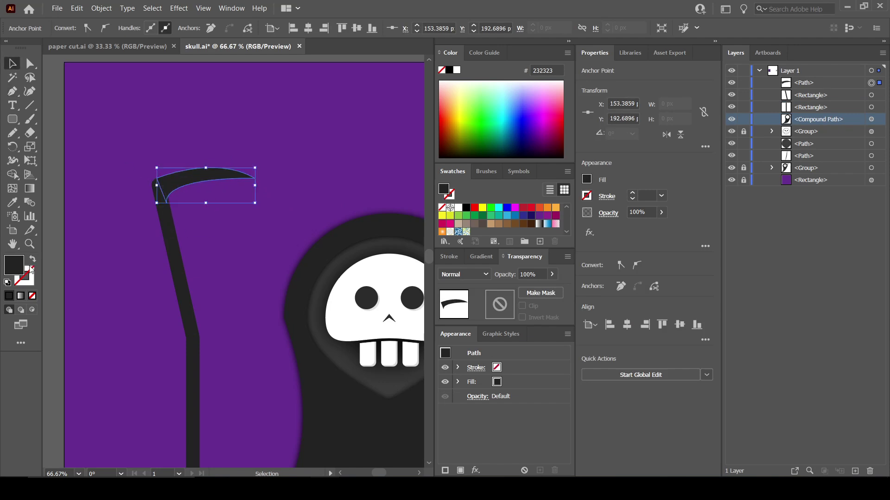
Step: Fill the blade with light gray F4F4F4 and send it behind both handle pieces
{"action": "double_click", "coordinate": [14, 265]}
{"action": "type", "text": "EAEAEA"}
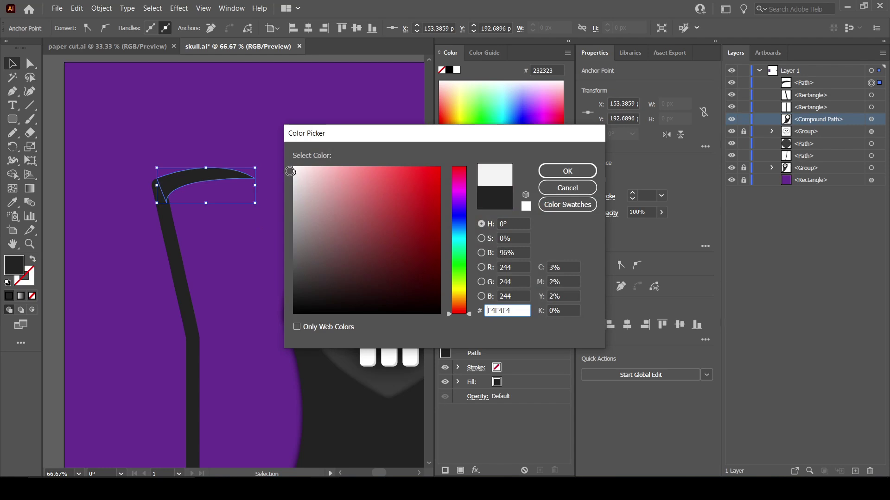
{"action": "left_click", "coordinate": [575, 174]}
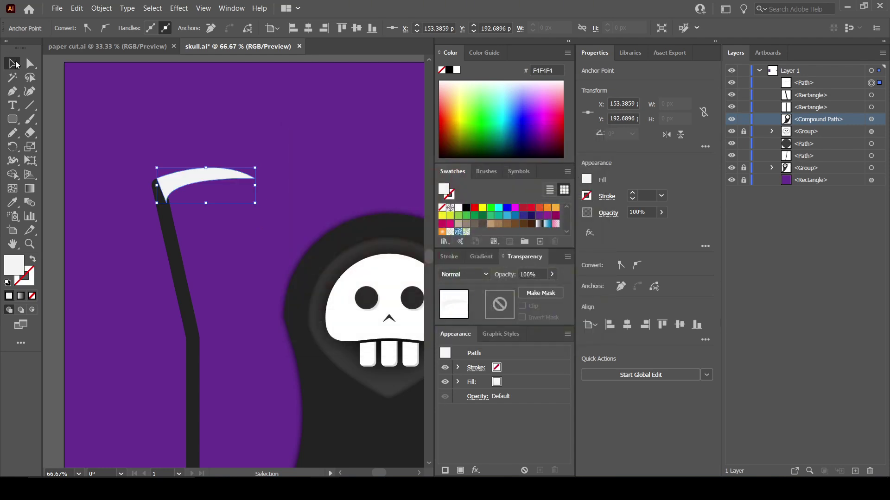
{"action": "key", "text": "ctrl+bracketleft"}
{"action": "key", "text": "ctrl+bracketleft"}
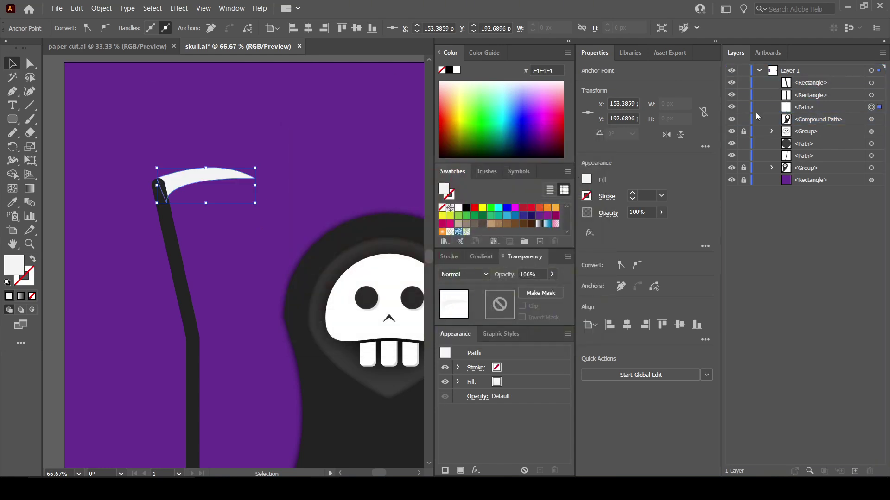
Step: Unite the two handle pieces into a single shape
{"action": "left_click", "coordinate": [124, 268]}
{"action": "scroll", "coordinate": [139, 251], "scroll_direction": "down", "scroll_amount": 2}
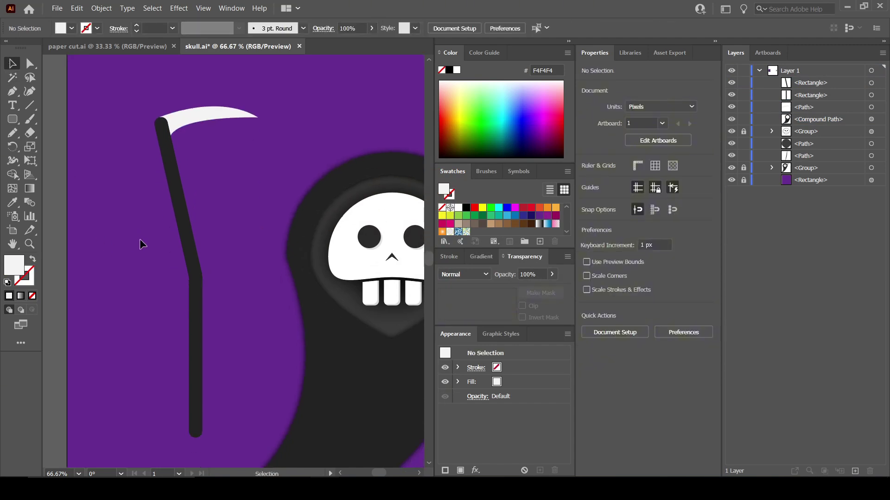
{"action": "left_click_drag", "start_coordinate": [219, 323], "coordinate": [220, 323]}
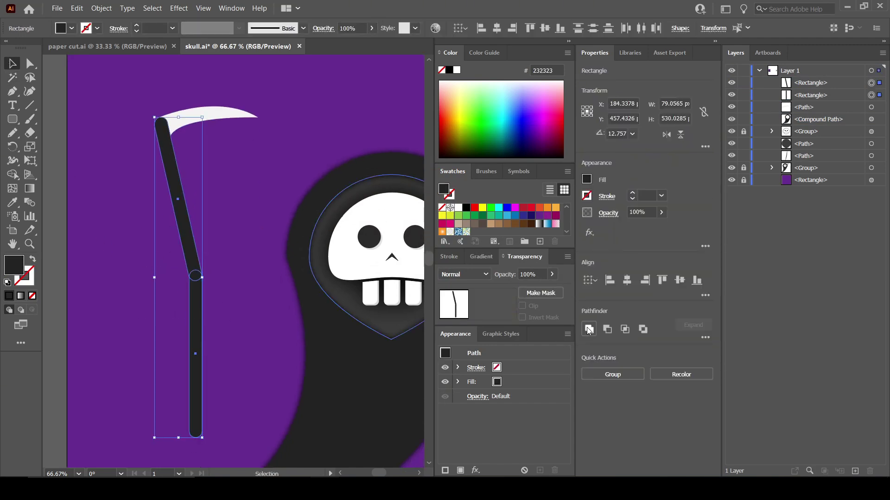
Step: Enlarge the scythe blade to about 232 by 79 px and rotate it slightly to 357.28°
{"action": "left_click", "coordinate": [254, 113]}
{"action": "scroll", "coordinate": [294, 157], "scroll_direction": "up", "scroll_amount": 1}
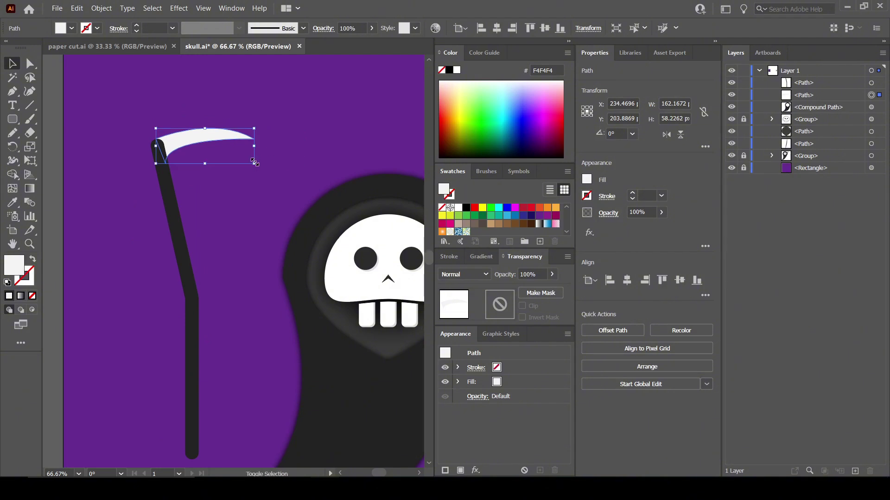
{"action": "left_click_drag", "start_coordinate": [255, 163], "coordinate": [301, 187]}
{"action": "left_click", "coordinate": [273, 88]}
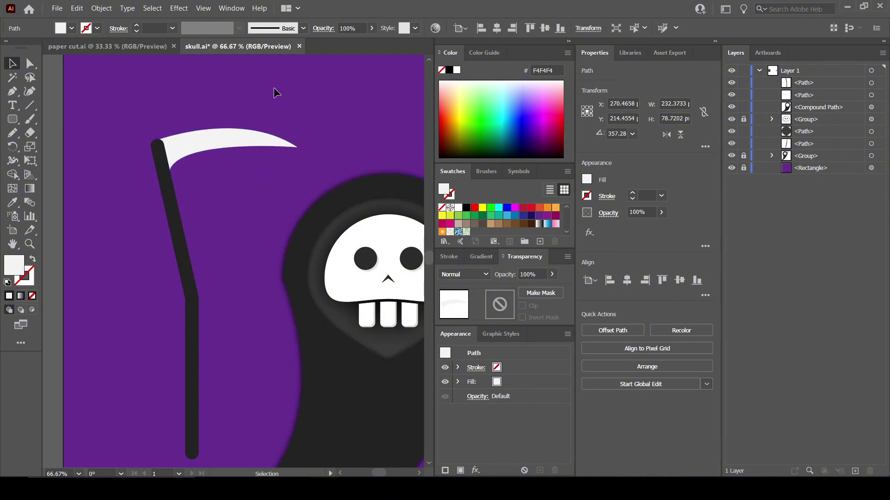
Step: Group the scythe's handle and blade together
{"action": "left_click_drag", "start_coordinate": [188, 108], "coordinate": [143, 236]}
{"action": "left_click_drag", "start_coordinate": [207, 269], "coordinate": [174, 235]}
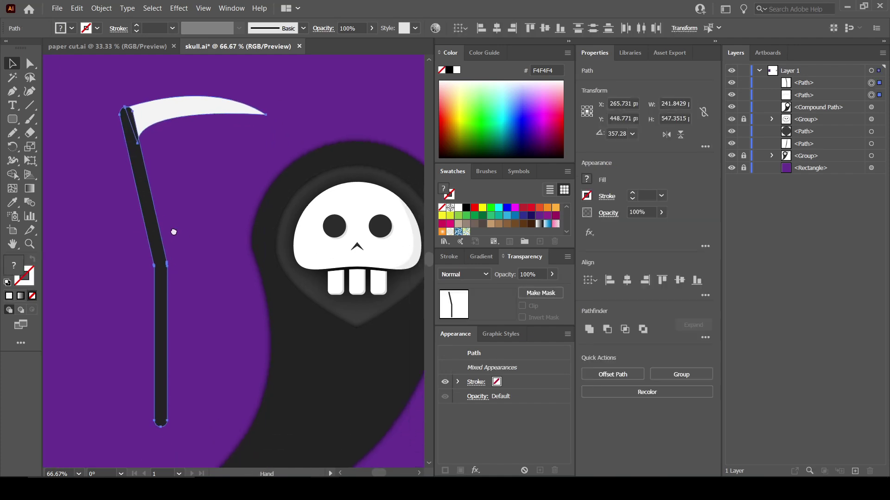
{"action": "key", "text": "ctrl+g"}
{"action": "key", "text": "ctrl+minus"}
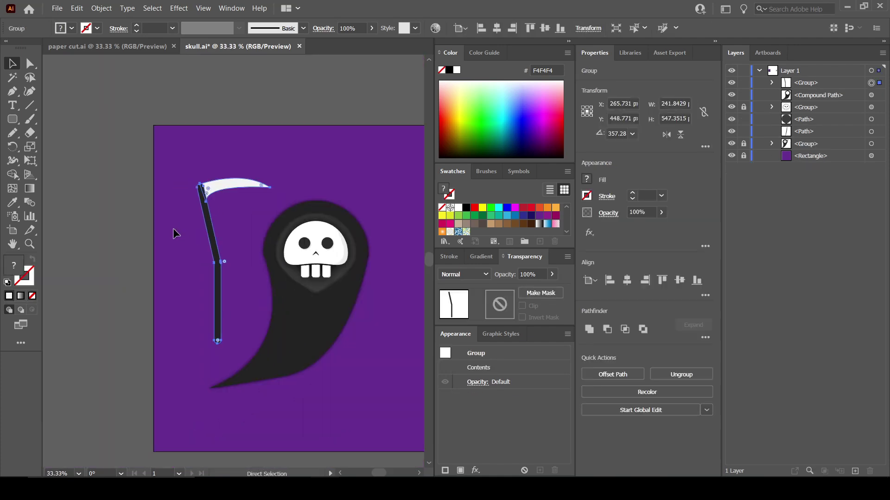
Step: Tilt the scythe group counterclockwise and place it across the reaper's body at about X 356, Y 482 px
{"action": "left_click_drag", "start_coordinate": [202, 242], "coordinate": [118, 231]}
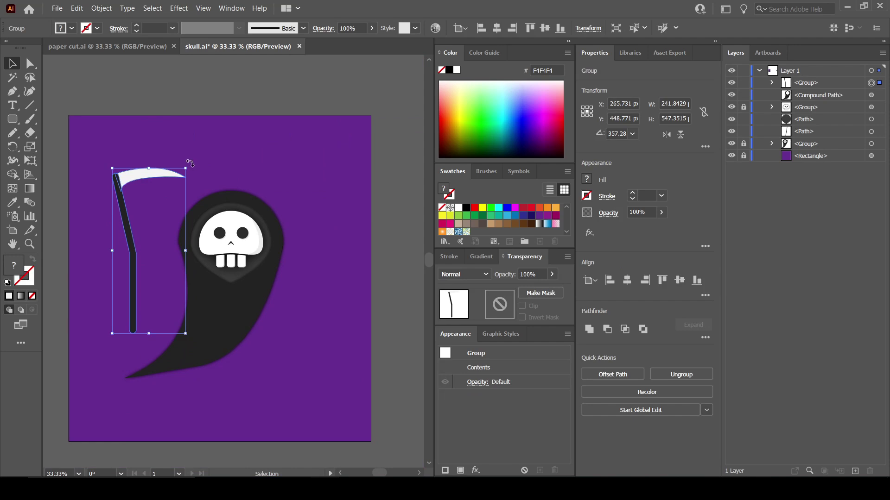
{"action": "left_click_drag", "start_coordinate": [191, 163], "coordinate": [194, 184]}
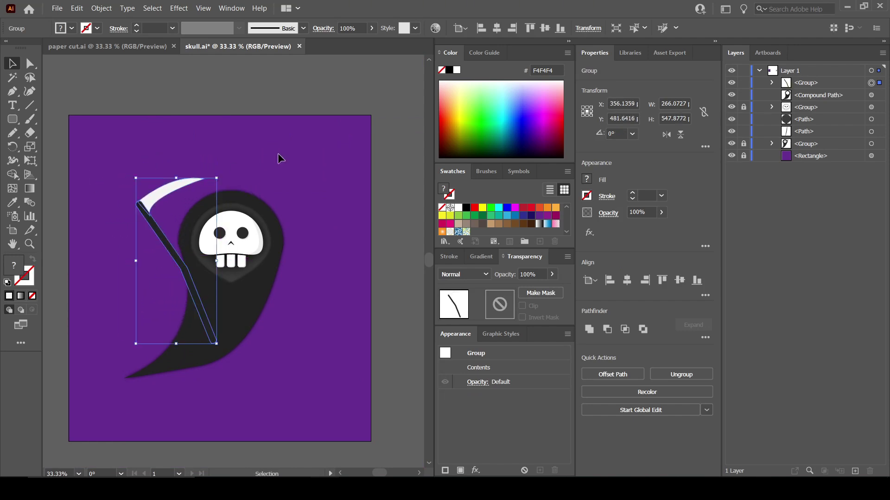
{"action": "left_click", "coordinate": [135, 226]}
Step: Recolor the scythe's handle inside its group with the dark brown fill 422107
{"action": "double_click", "coordinate": [159, 228]}
{"action": "left_click", "coordinate": [159, 229]}
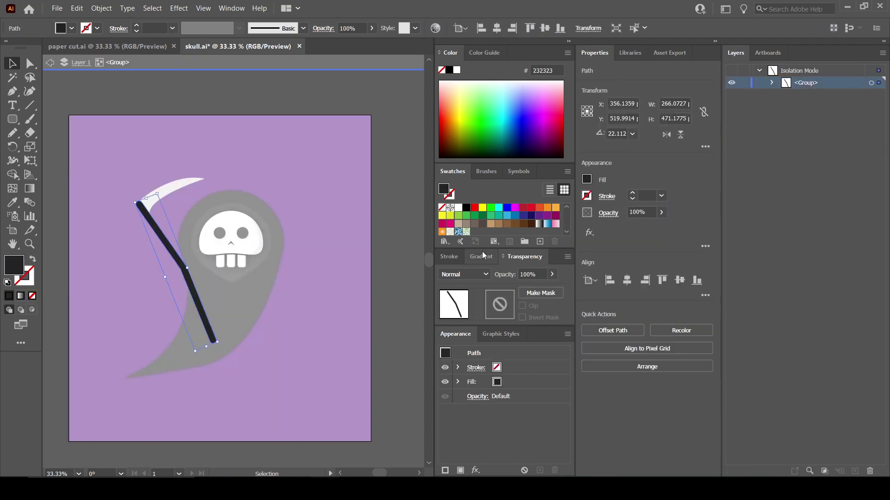
{"action": "left_click", "coordinate": [522, 225]}
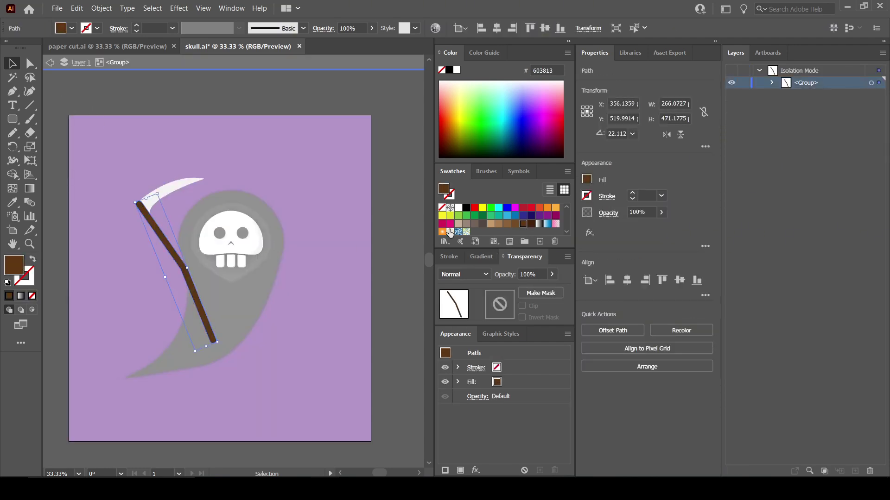
{"action": "double_click", "coordinate": [13, 268]}
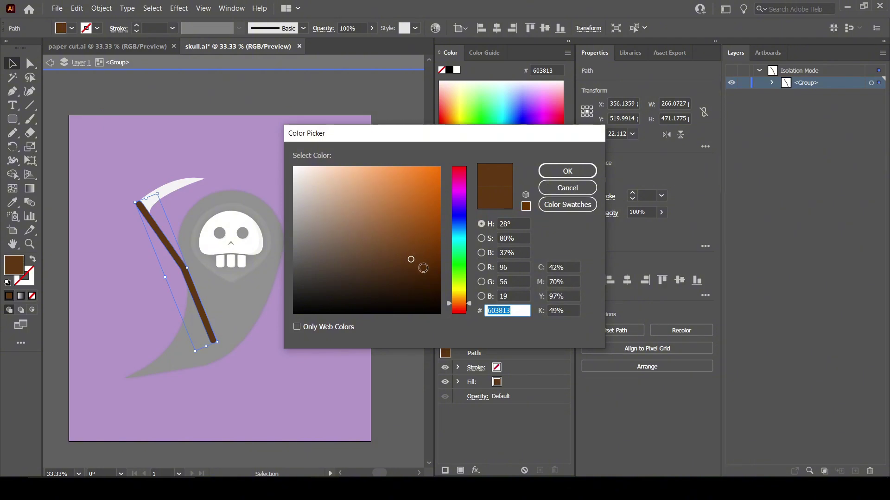
{"action": "left_click", "coordinate": [422, 272]}
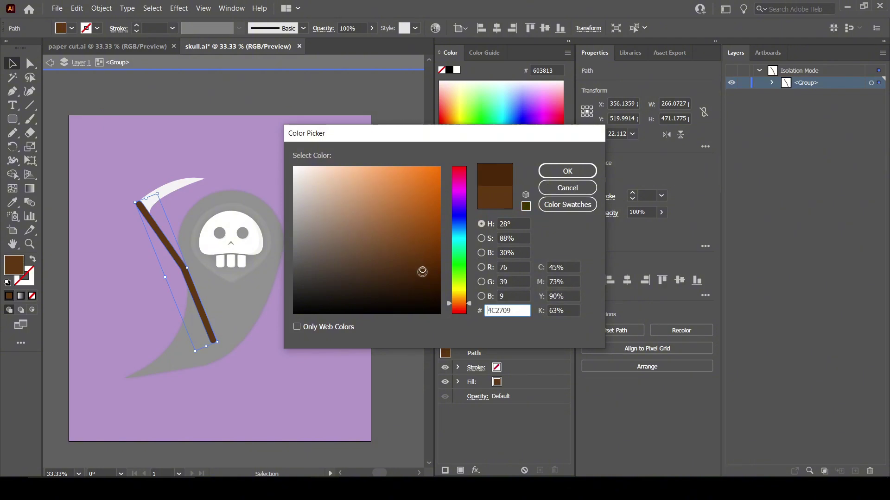
{"action": "left_click", "coordinate": [567, 171]}
{"action": "left_click", "coordinate": [50, 62]}
{"action": "left_click", "coordinate": [50, 63]}
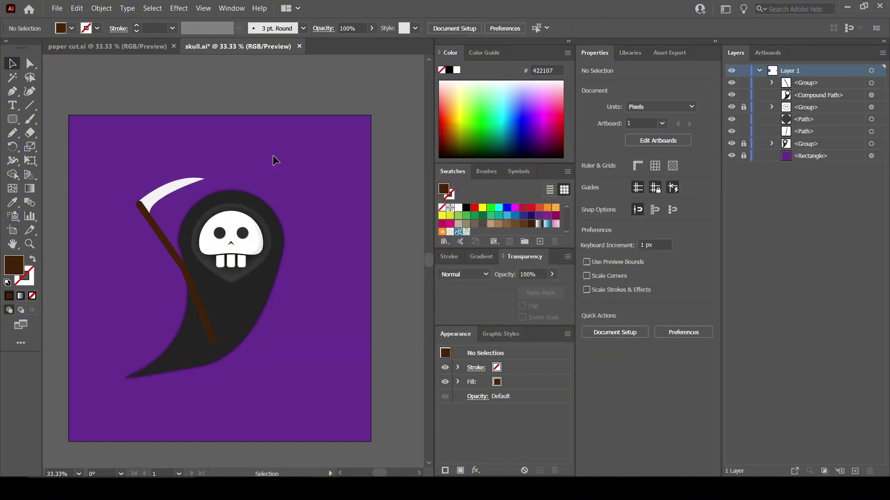
Step: Move the scythe group below the hooded body's compound path in the stacking order
{"action": "left_click", "coordinate": [197, 301]}
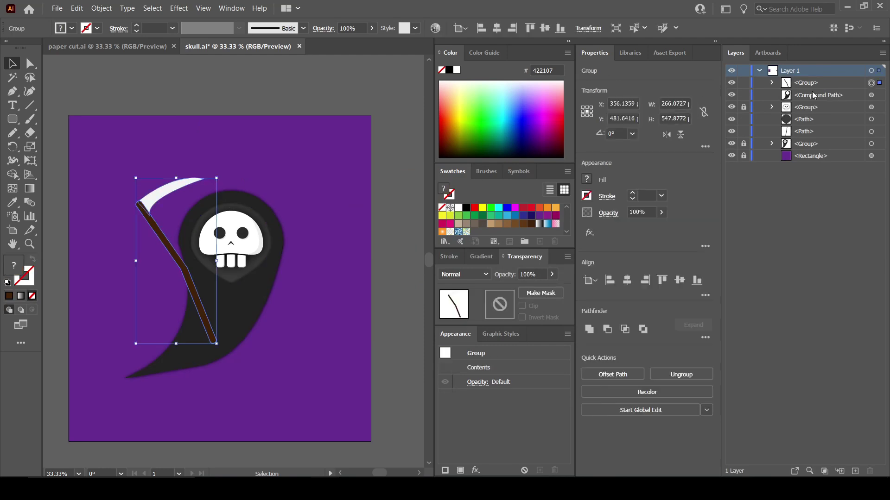
{"action": "left_click_drag", "start_coordinate": [814, 85], "coordinate": [822, 99]}
{"action": "left_click", "coordinate": [310, 180]}
{"action": "left_click_drag", "start_coordinate": [328, 188], "coordinate": [317, 200]}
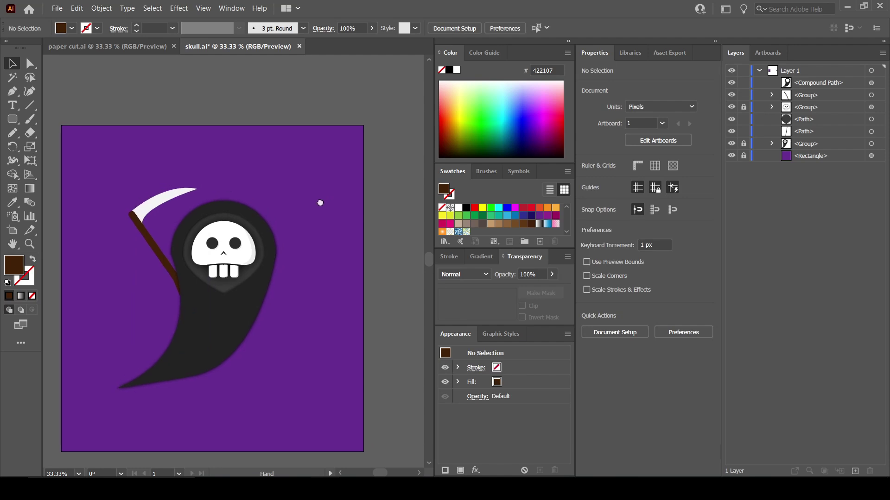
Step: Apply a Drop Shadow effect to the scythe group
{"action": "left_click", "coordinate": [150, 236]}
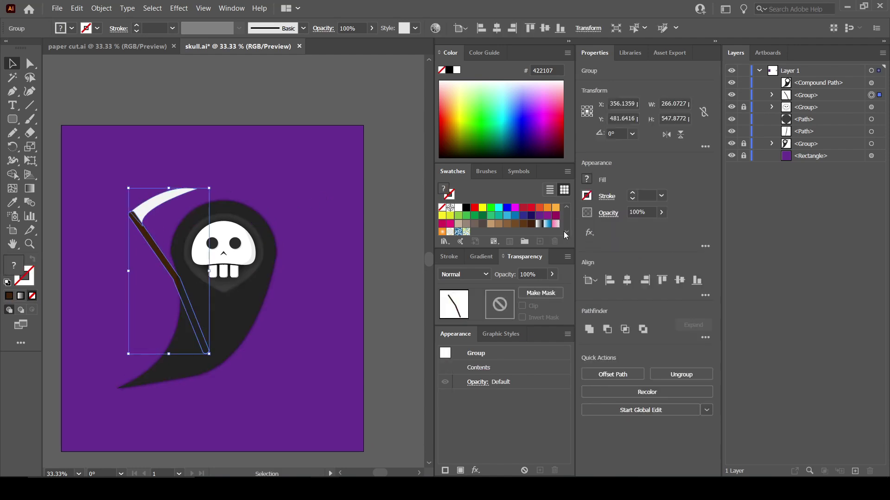
{"action": "left_click", "coordinate": [589, 233]}
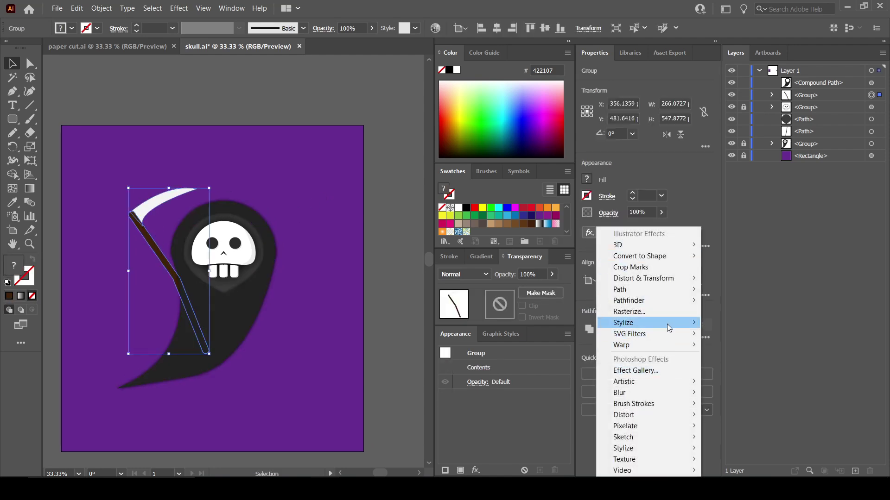
{"action": "mouse_move", "coordinate": [677, 323]}
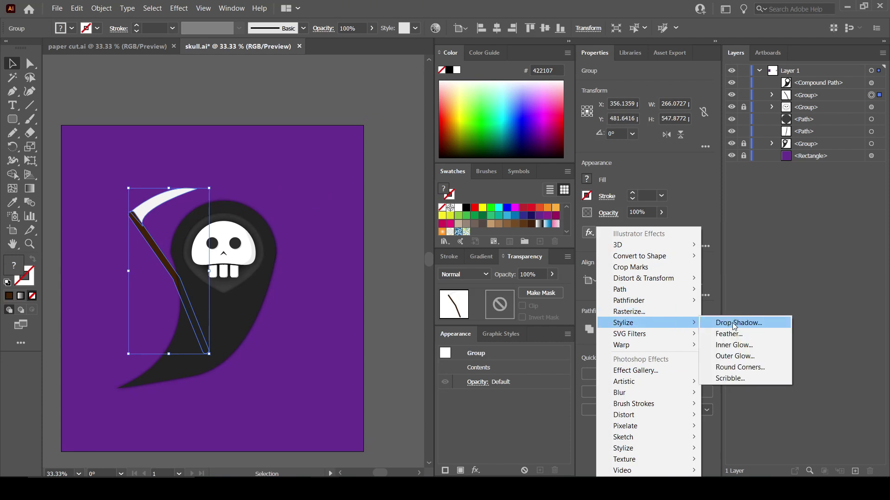
{"action": "left_click", "coordinate": [735, 324]}
{"action": "left_click", "coordinate": [509, 307]}
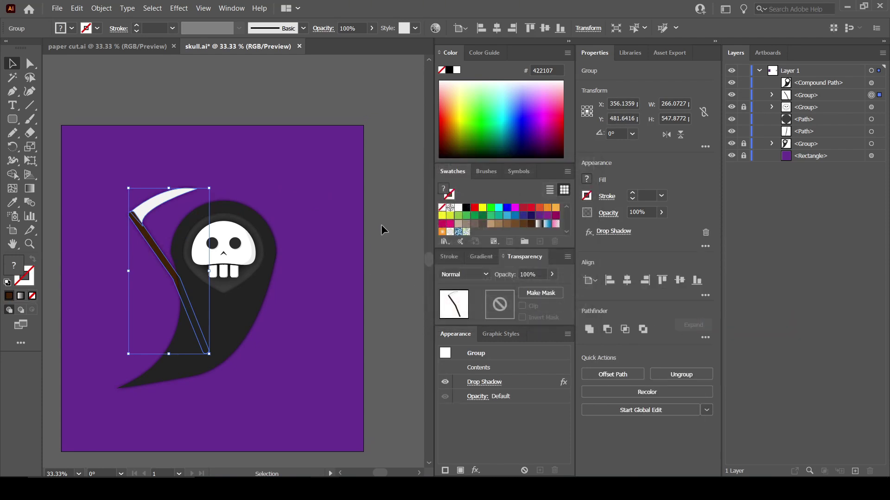
{"action": "left_click", "coordinate": [381, 225]}
{"action": "left_click_drag", "start_coordinate": [377, 242], "coordinate": [368, 255]}
{"action": "left_click_drag", "start_coordinate": [313, 174], "coordinate": [349, 168]}
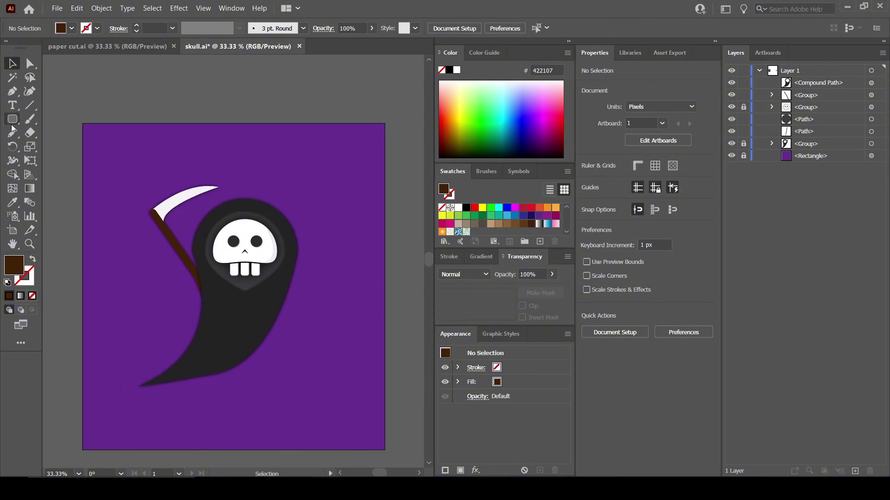
Step: Change the background rectangle's fill to the brighter purple 7536AD
{"action": "left_click_drag", "start_coordinate": [13, 120], "coordinate": [56, 118]}
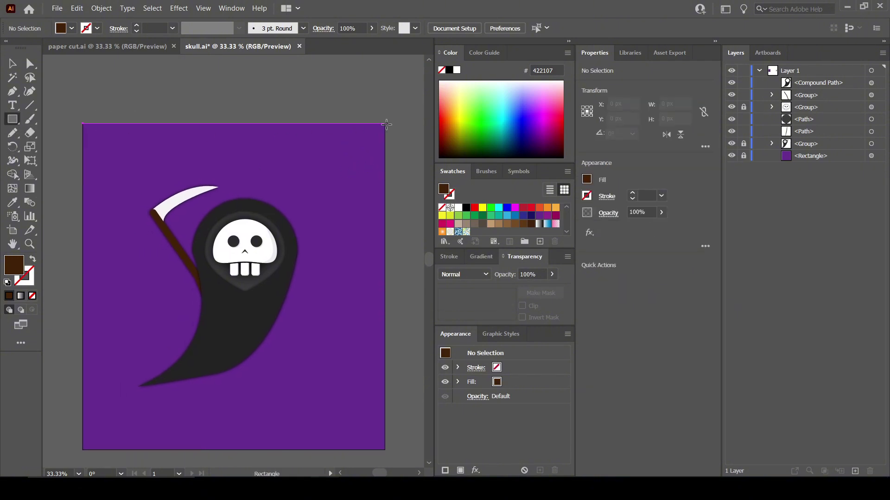
{"action": "left_click", "coordinate": [13, 66]}
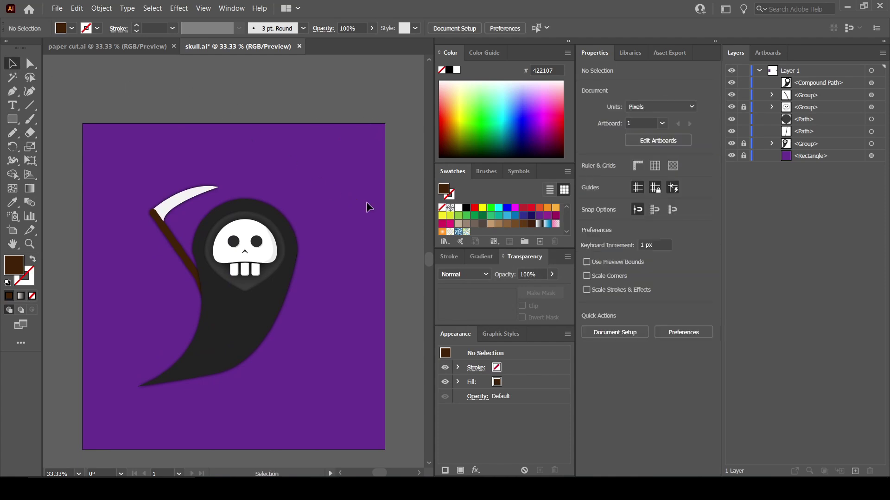
{"action": "left_click", "coordinate": [321, 203]}
{"action": "double_click", "coordinate": [19, 265]}
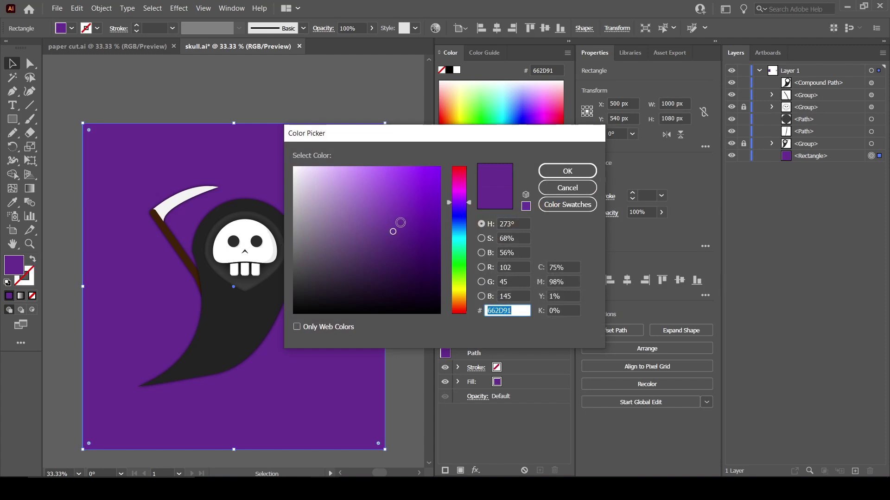
{"action": "left_click", "coordinate": [395, 214]}
{"action": "left_click", "coordinate": [567, 171]}
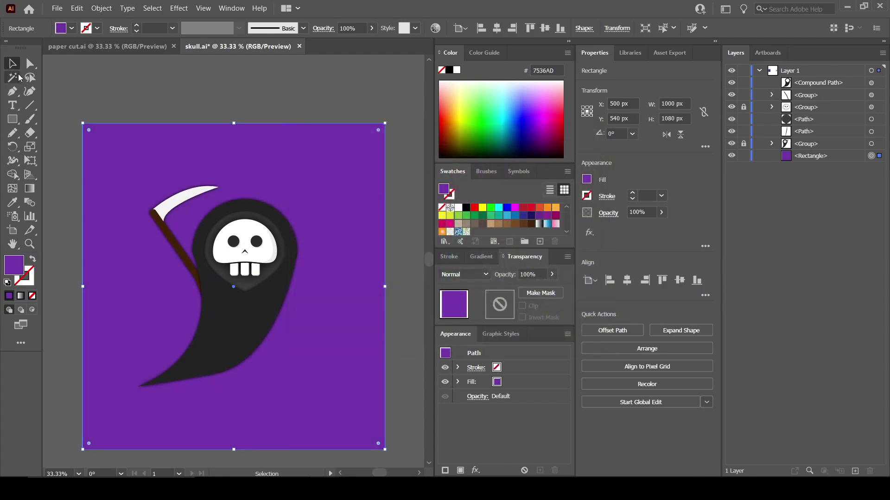
{"action": "left_click", "coordinate": [243, 90]}
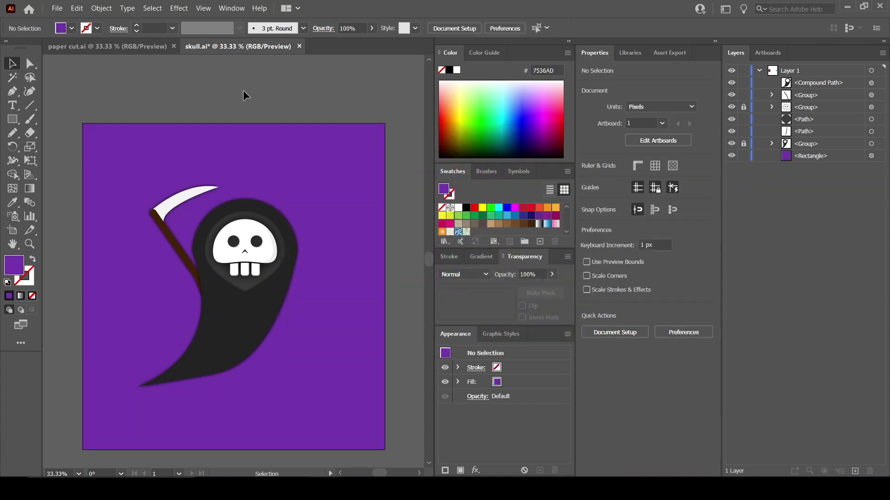